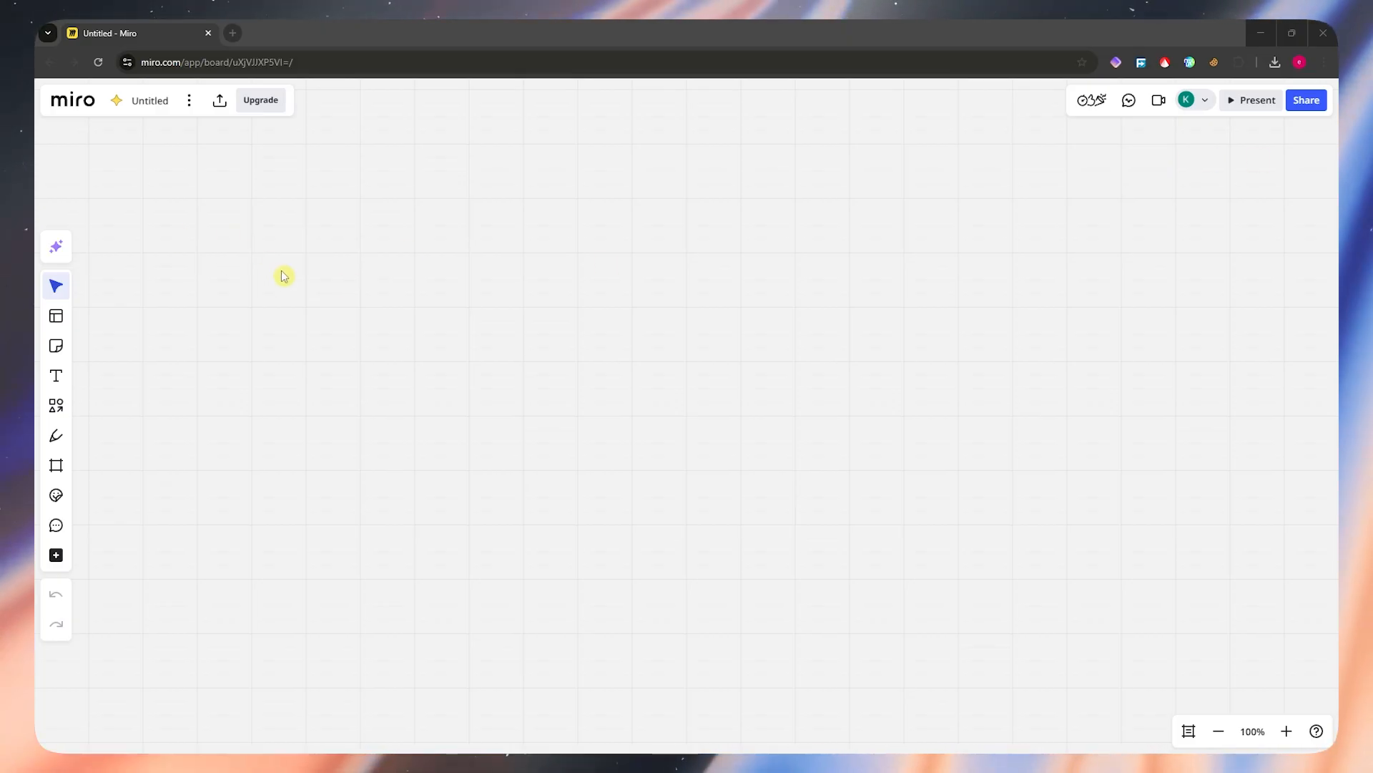
Step: Start creating a diagram with AI and choose Mindmap as the diagram type
click(57, 252)
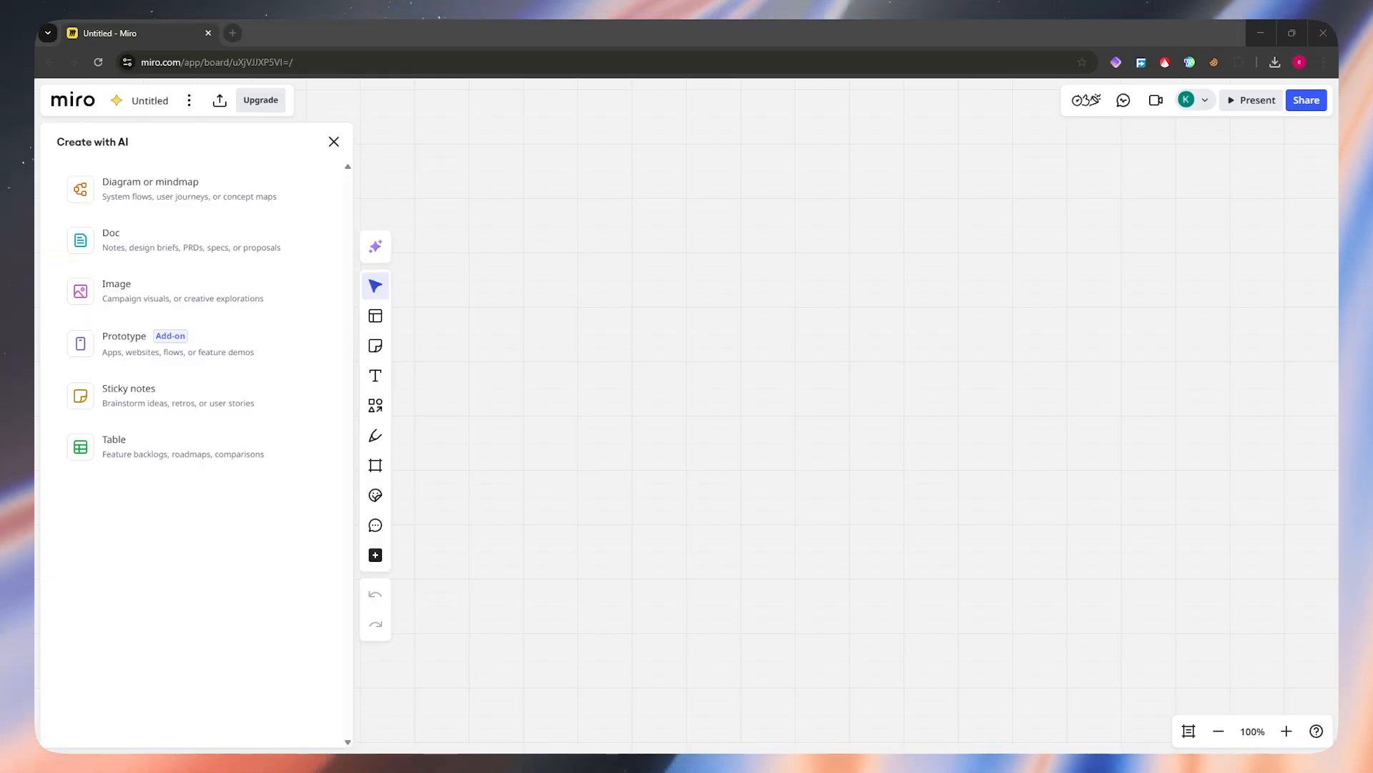
click(185, 195)
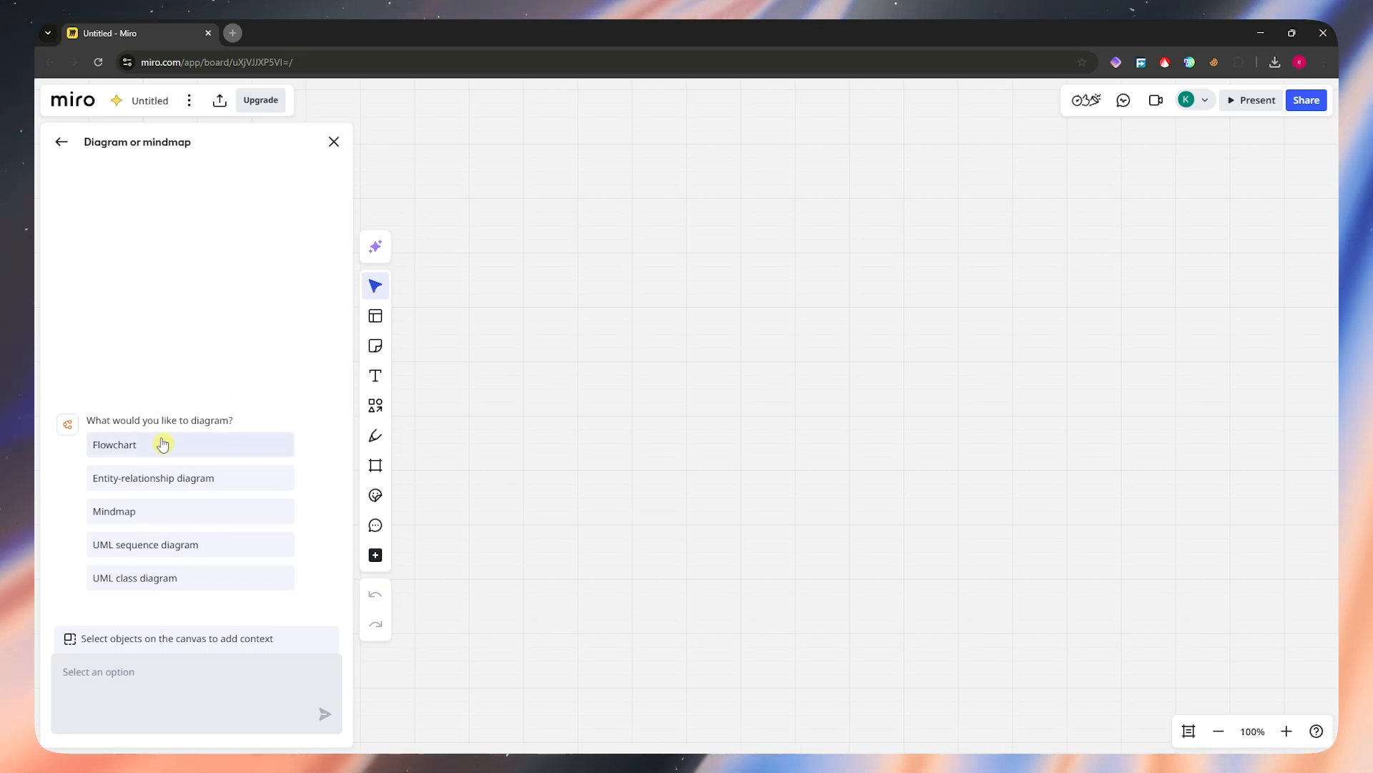
click(160, 515)
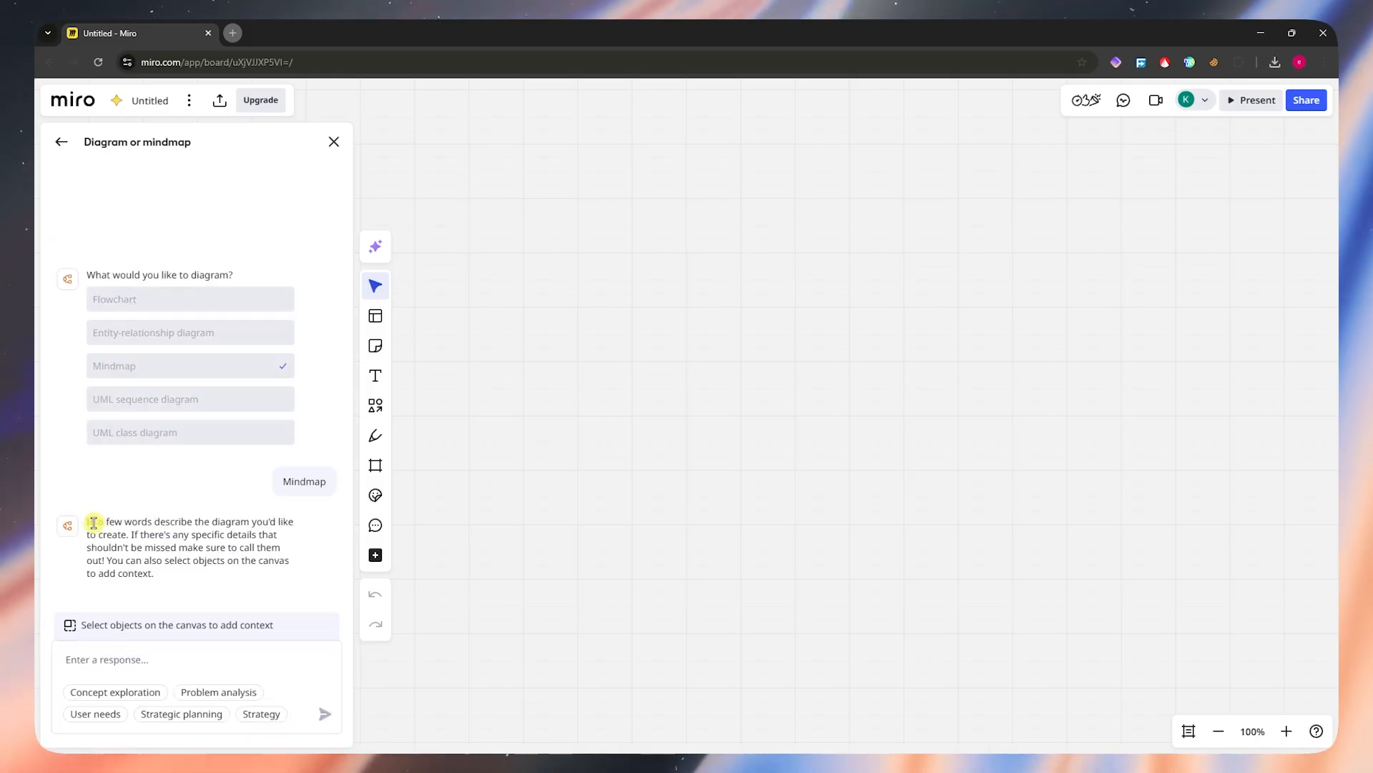
Step: Submit a prompt for a radial 'Sustainable Tourism' mind map with Environmental, Economic, Socio-Cultural and Technological branches and 3–5 short-labelled subtopics each
drag(96, 521, 243, 522)
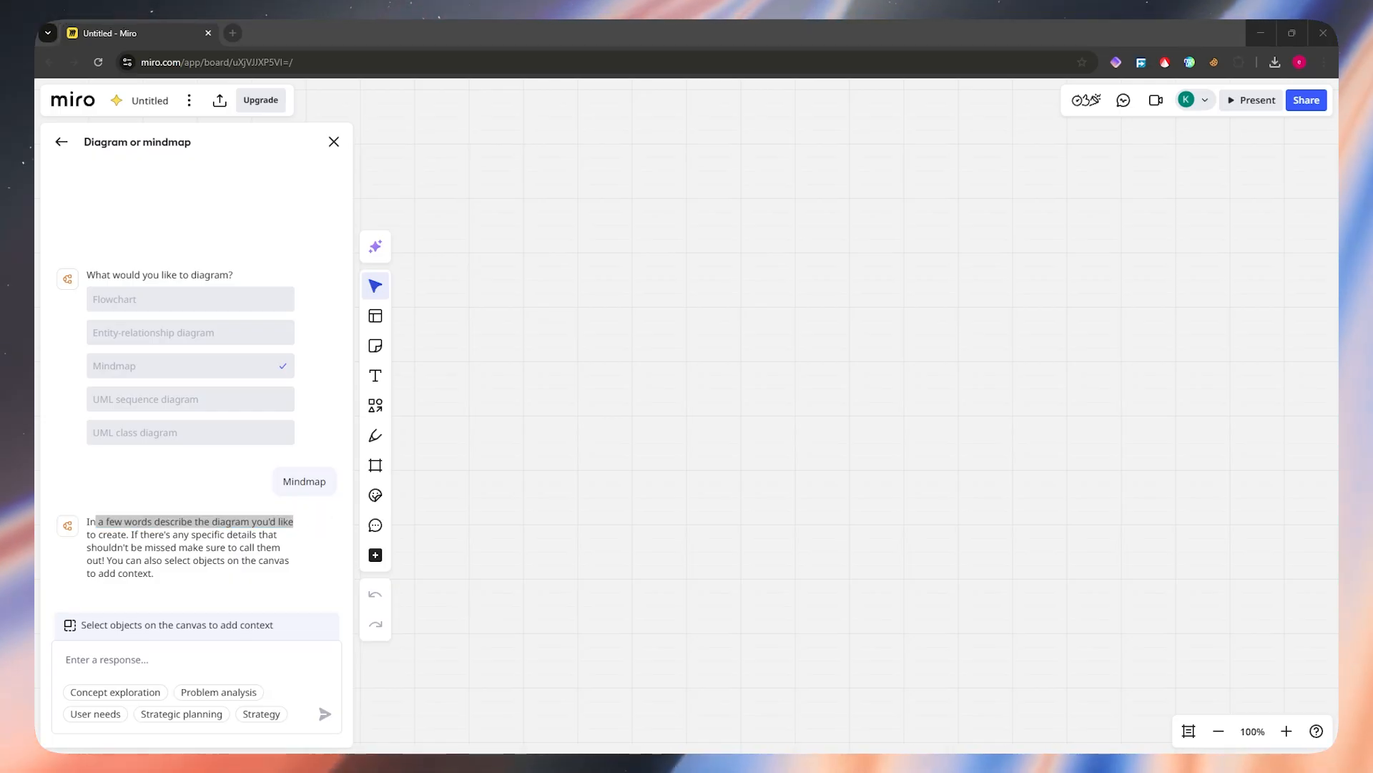
click(132, 660)
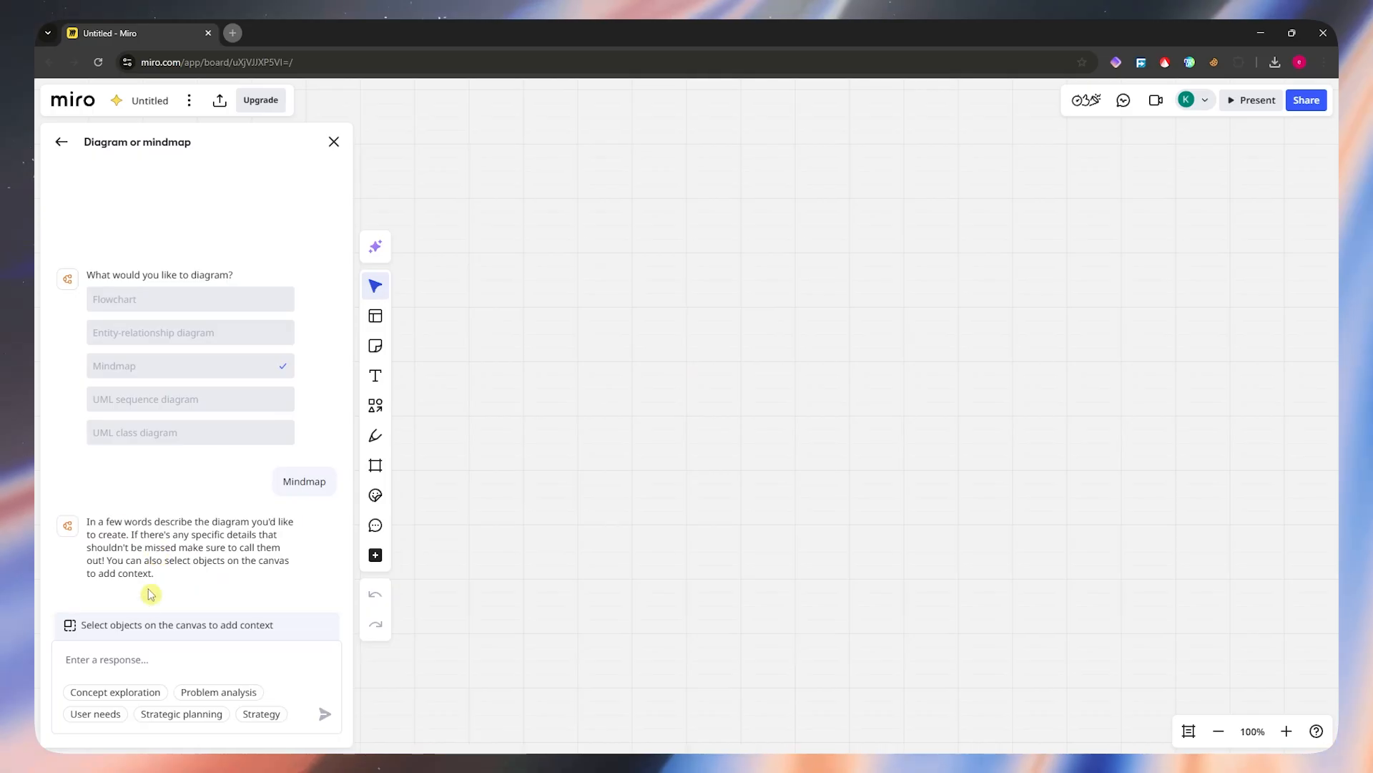
click(183, 762)
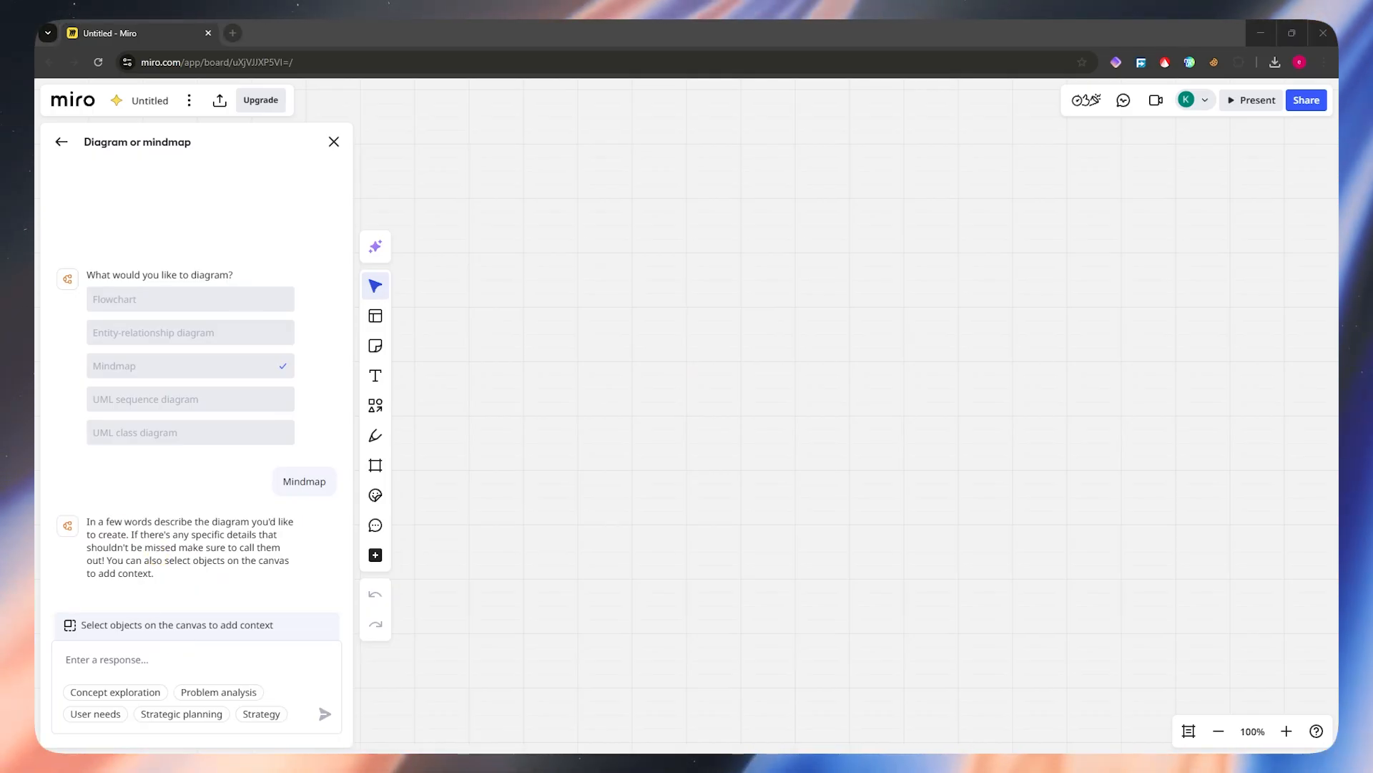
click(183, 657)
text(Create a mind map titled 'Sustainable Tourism'. Include four main branches: Environmental, Economic, Socio-Cultural, and Technological. Under each, add 3–5 specific subtopics with short labels. Use a radial layout and organize ideas clearly.)
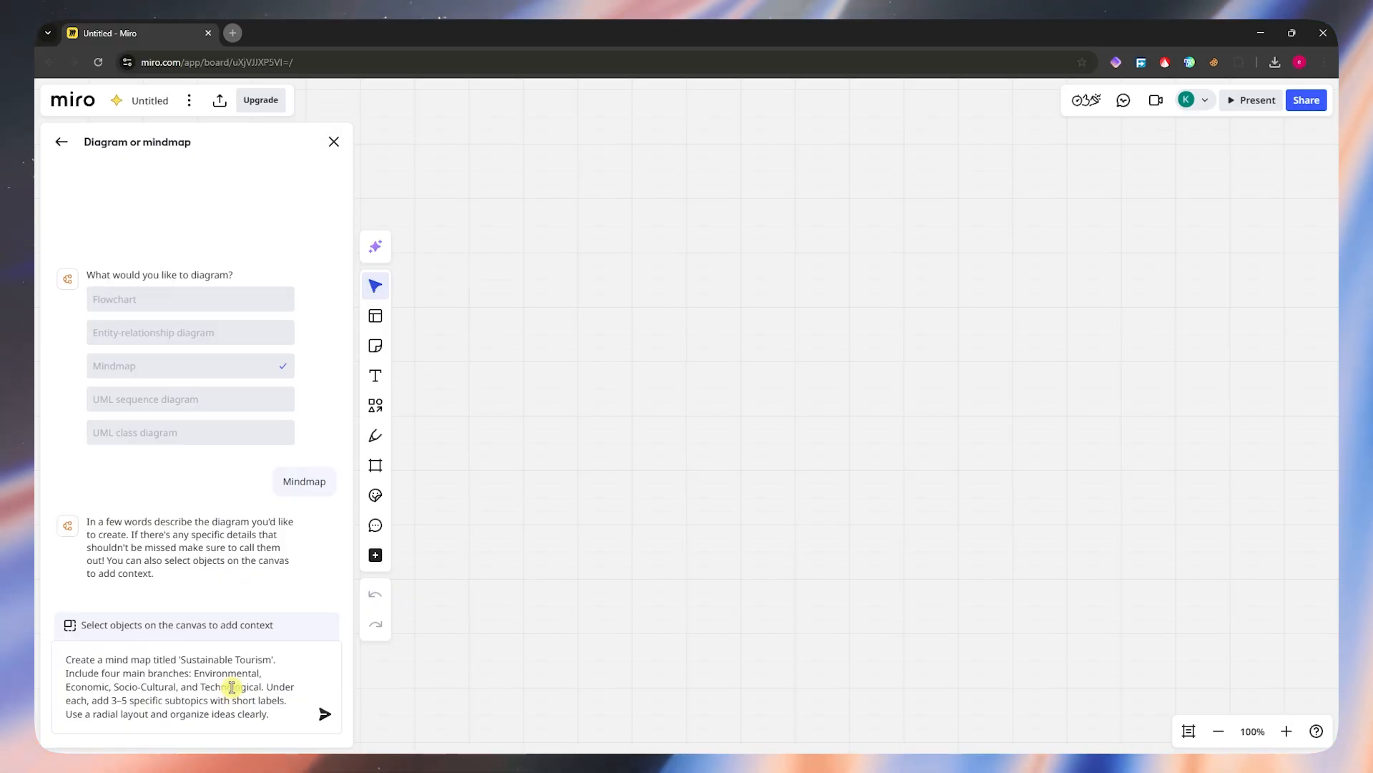
click(325, 718)
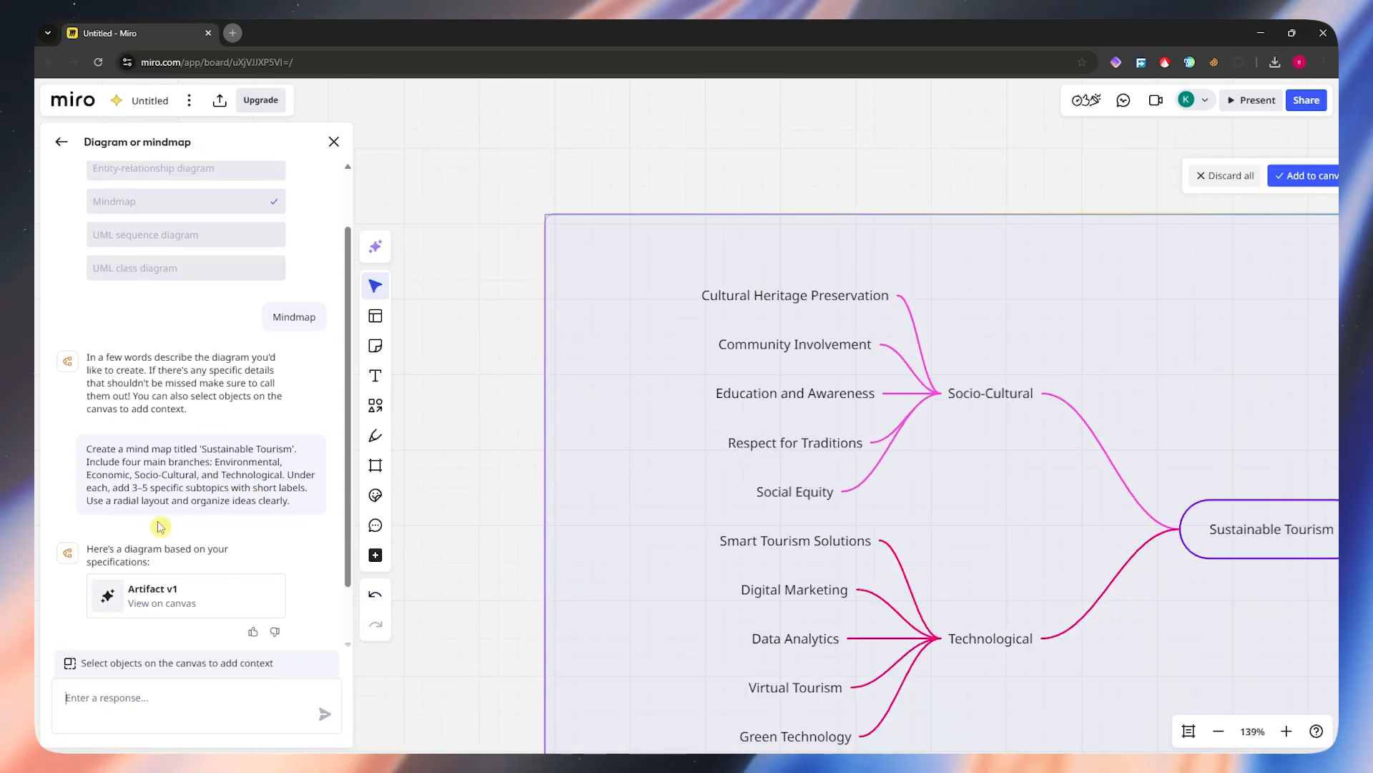
Step: Review the generated Sustainable Tourism mind map, close the AI assistant and add the diagram to the canvas
scroll(824, 440, down, 8)
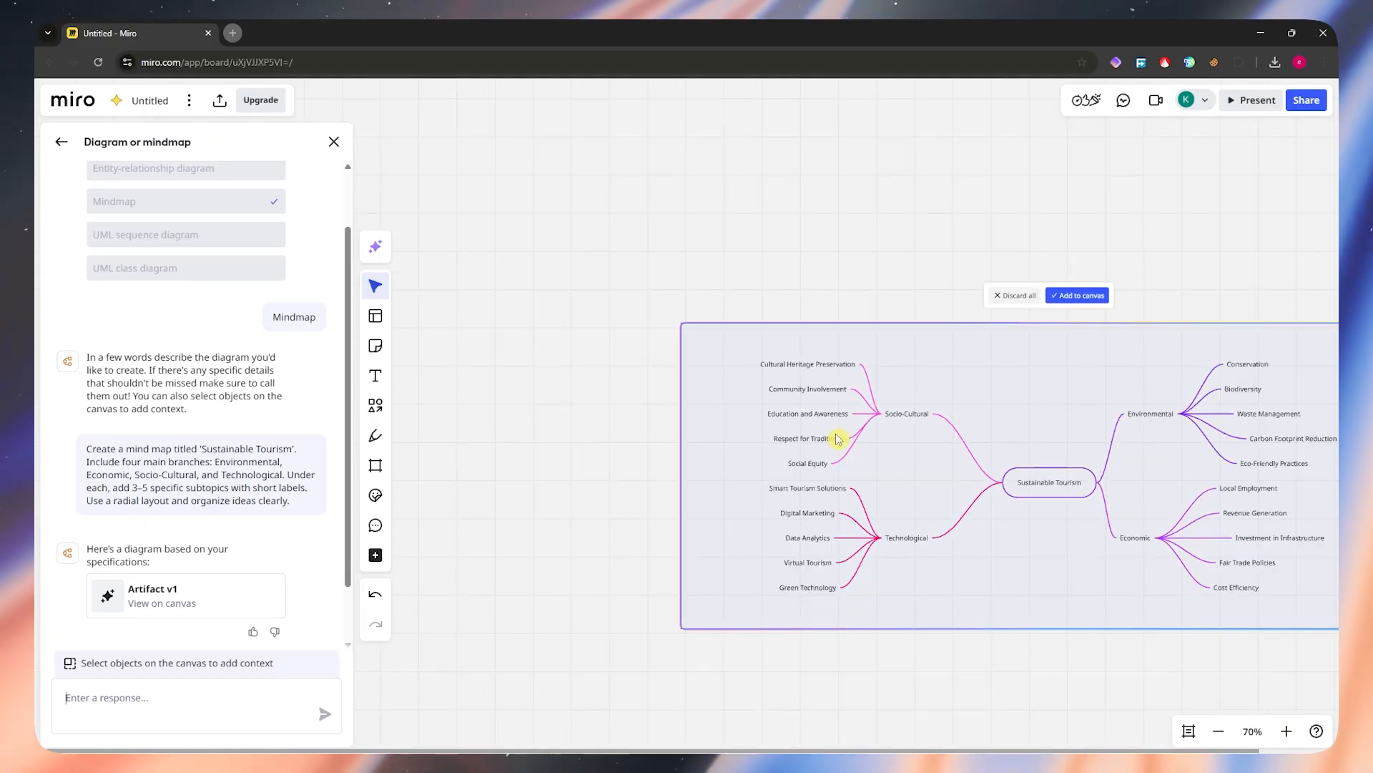
drag(1149, 296, 984, 246)
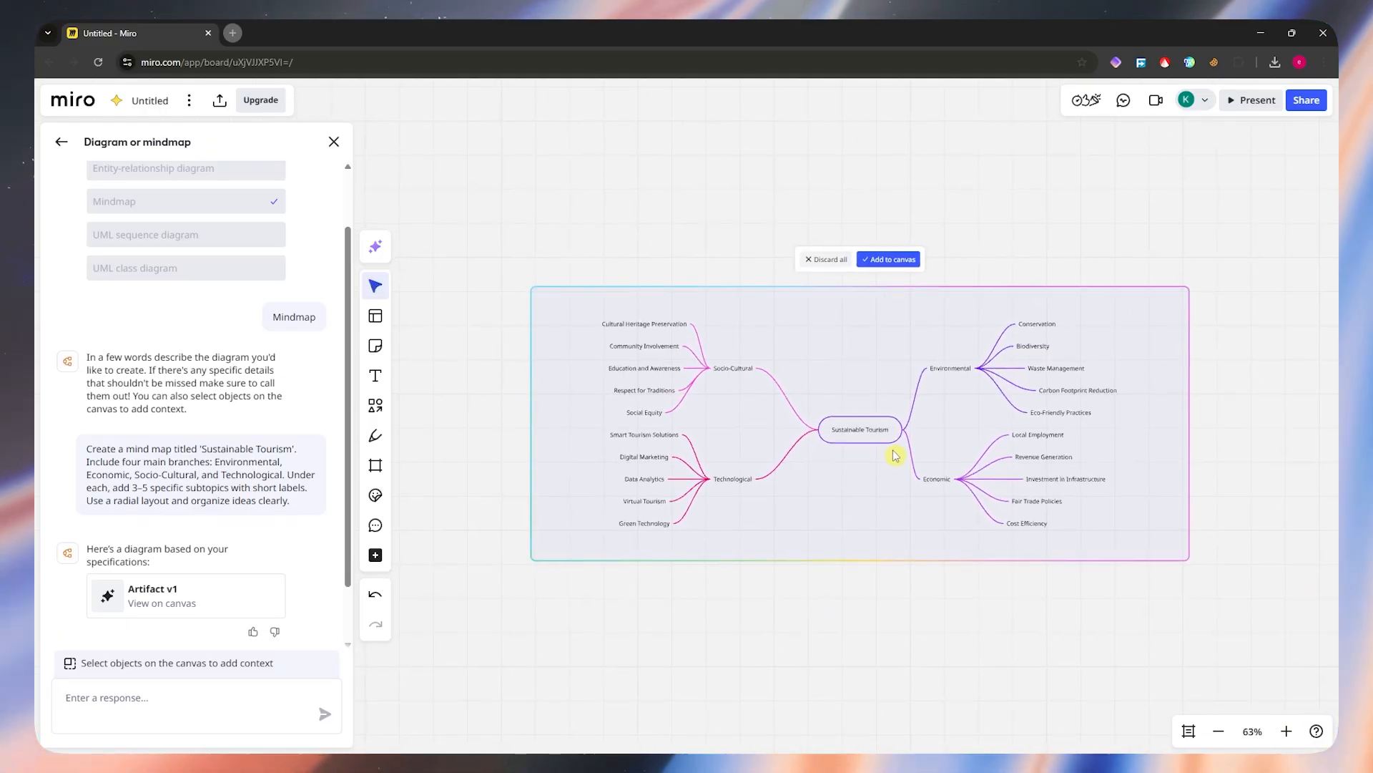
scroll(895, 458, up, 5)
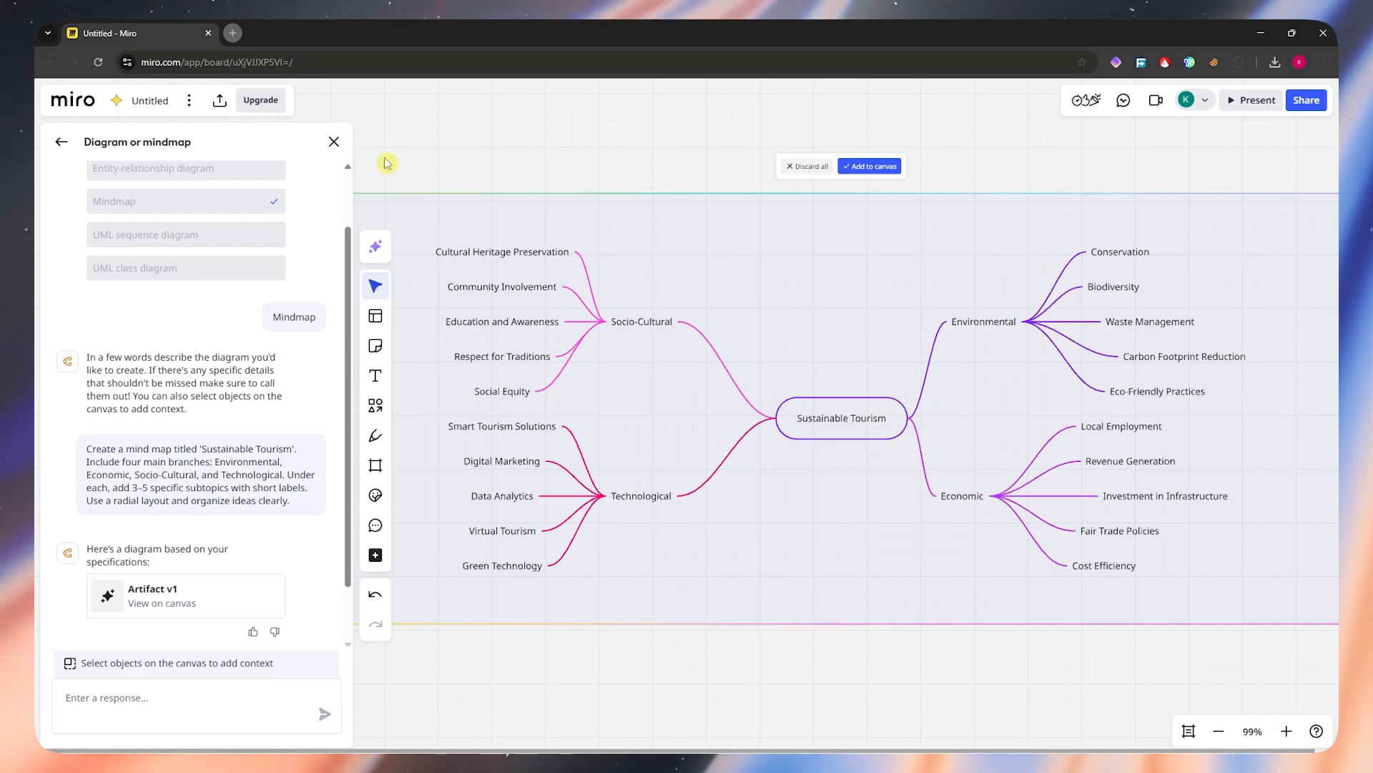
click(336, 145)
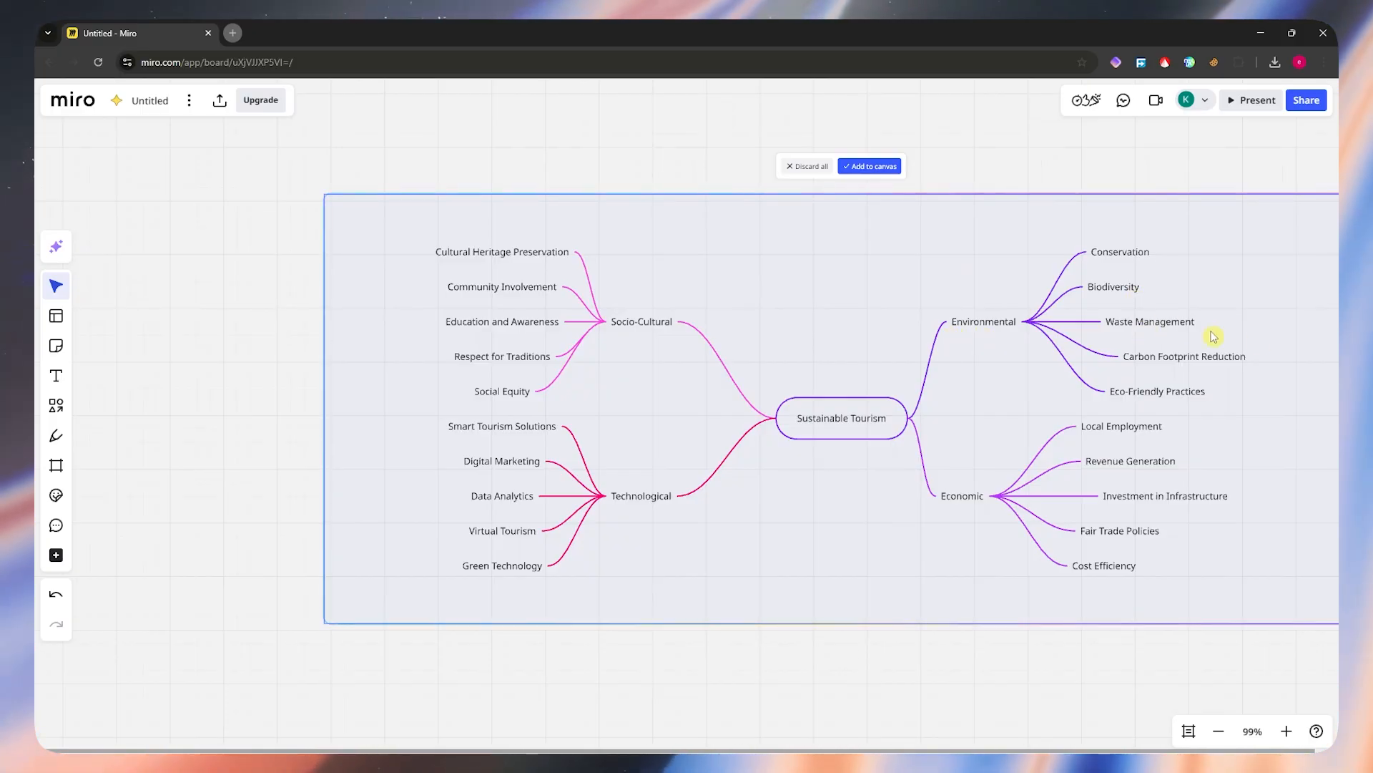
drag(965, 430, 752, 451)
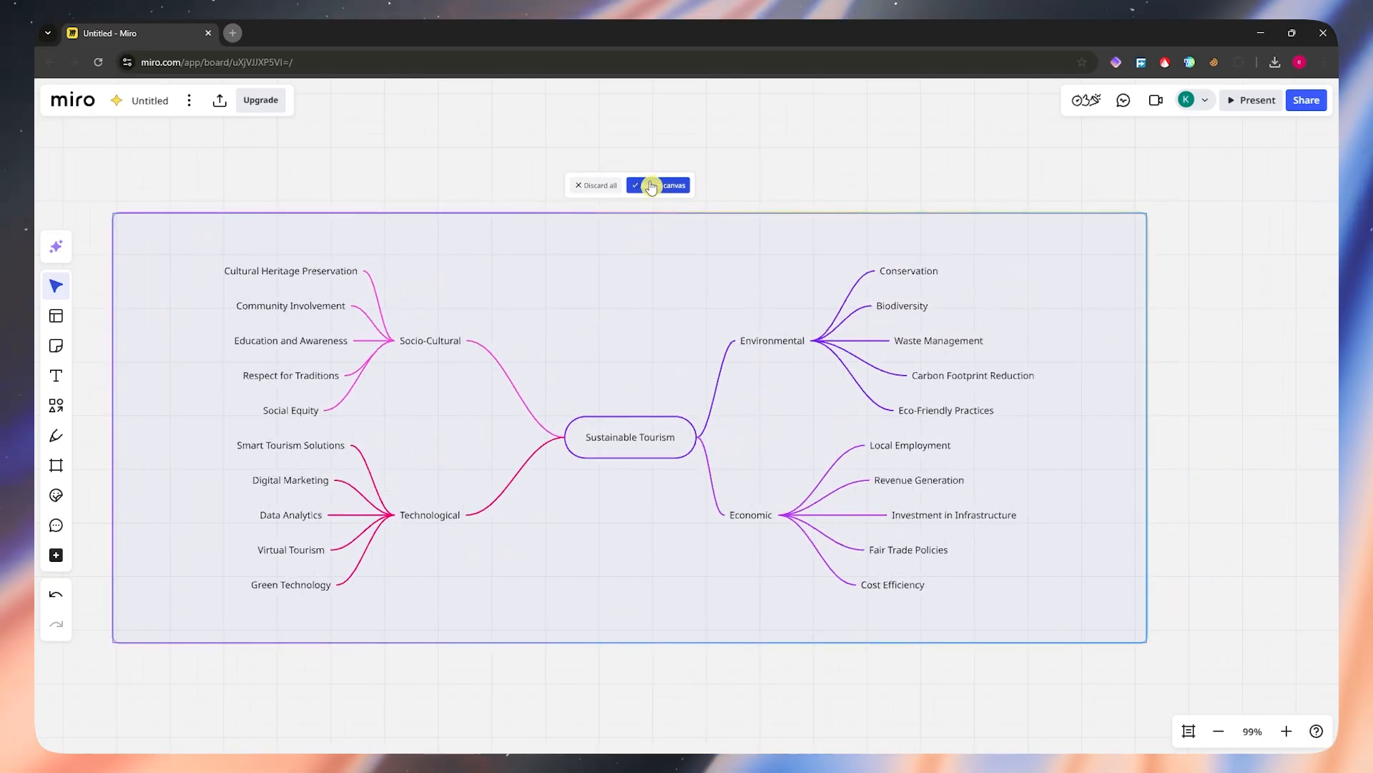
click(651, 186)
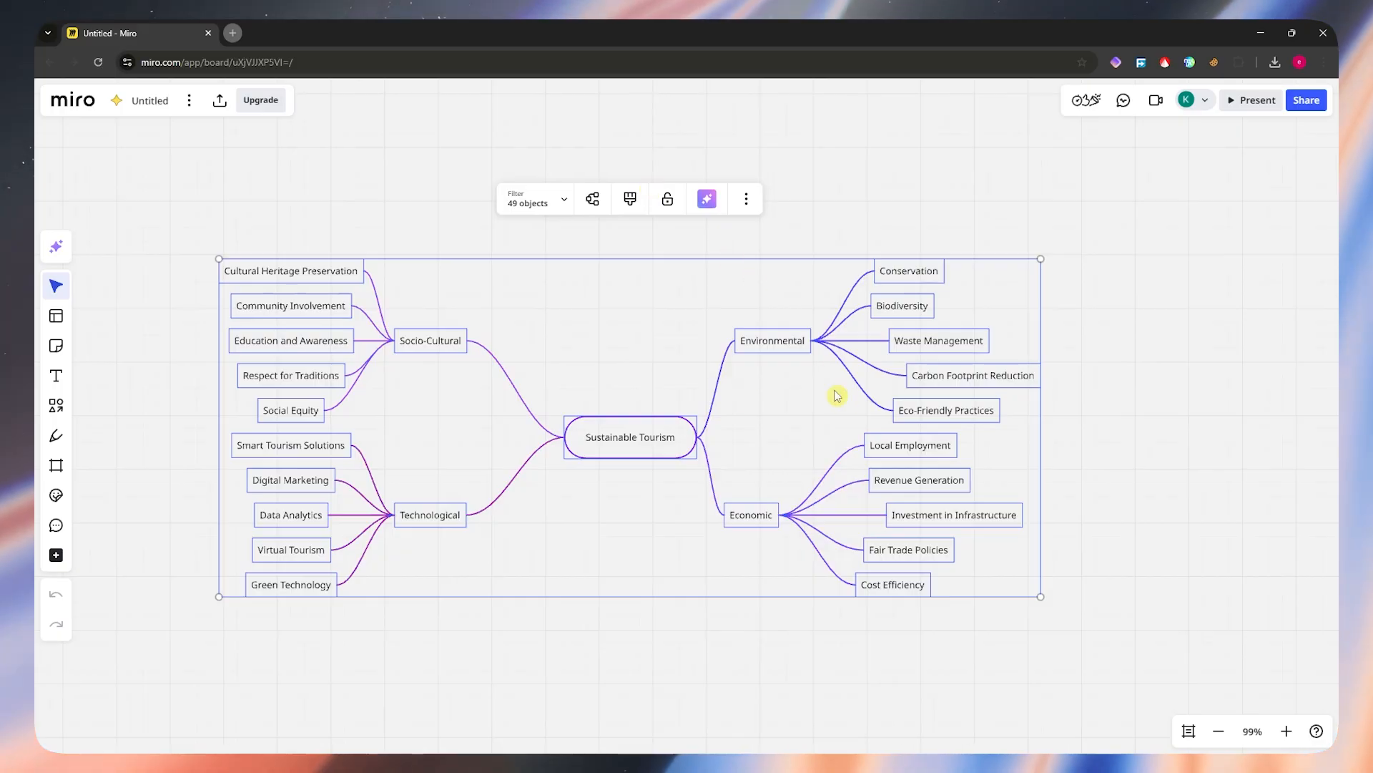
click(772, 412)
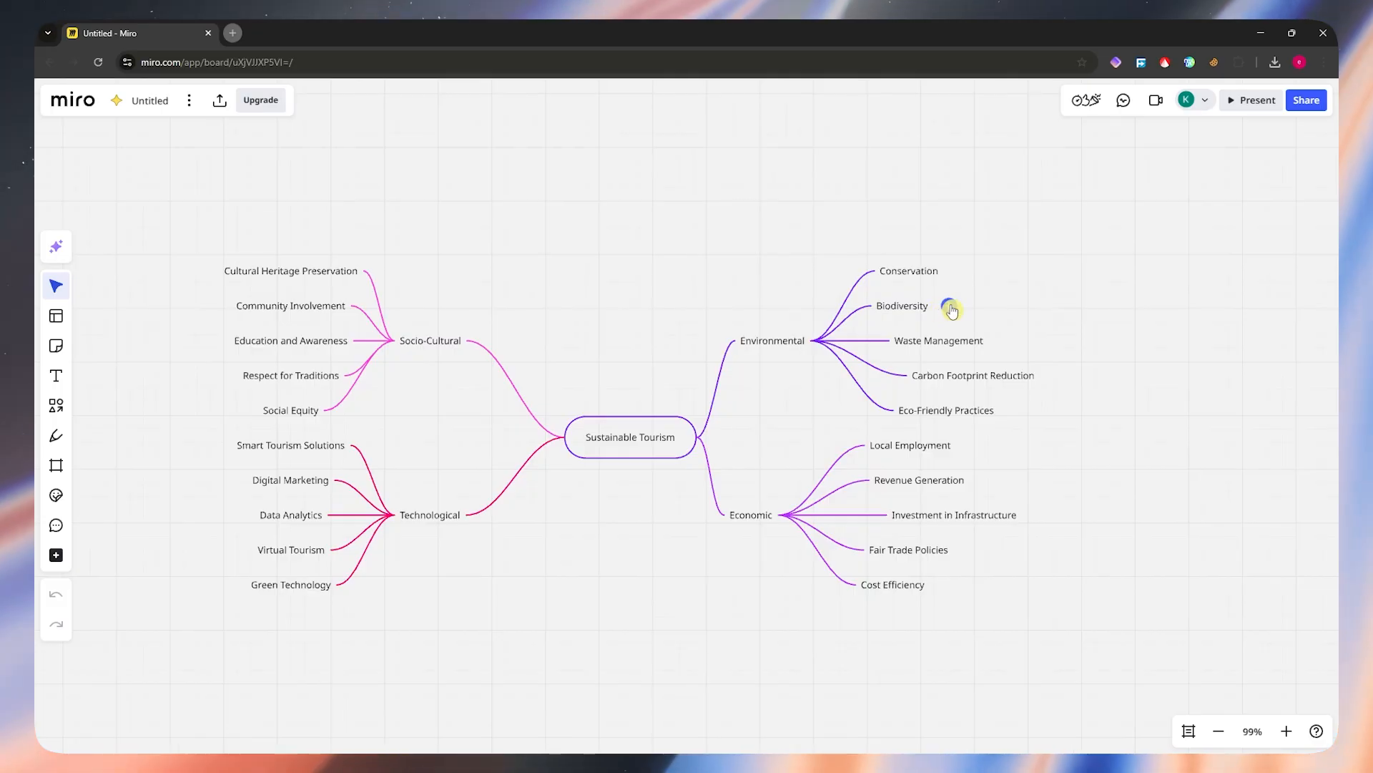
Step: Add a child node labelled "Biodiversity 1" to the Biodiversity node
click(950, 308)
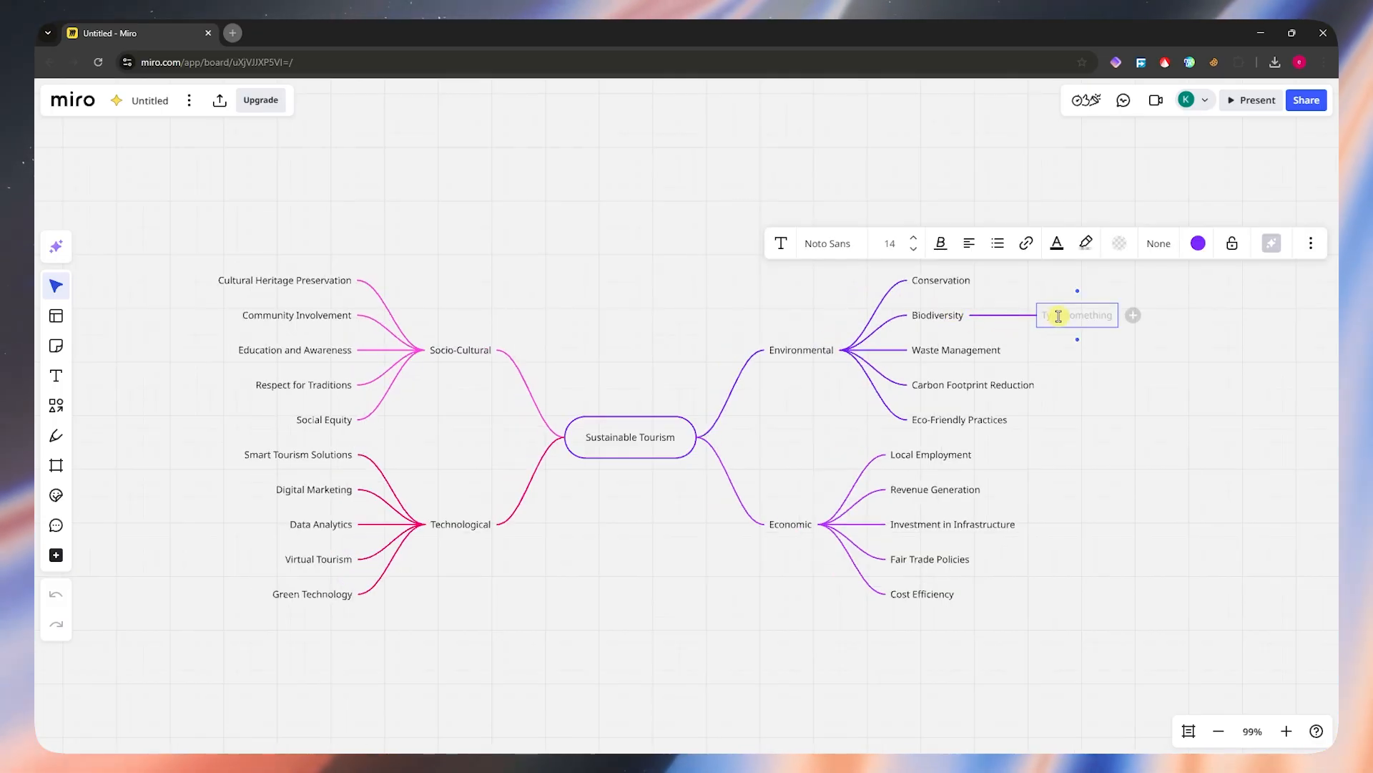
text(Bi)
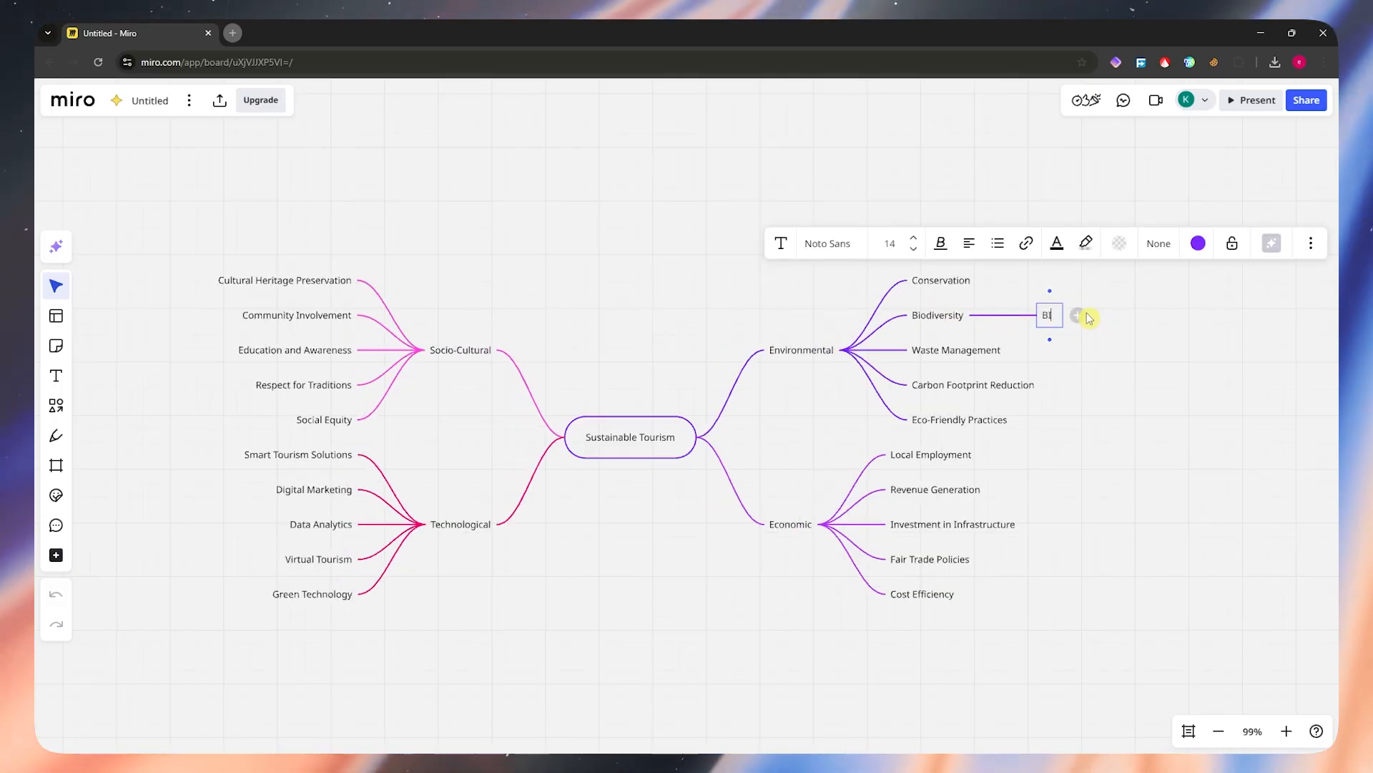
text(odiversity 1)
key(Return)
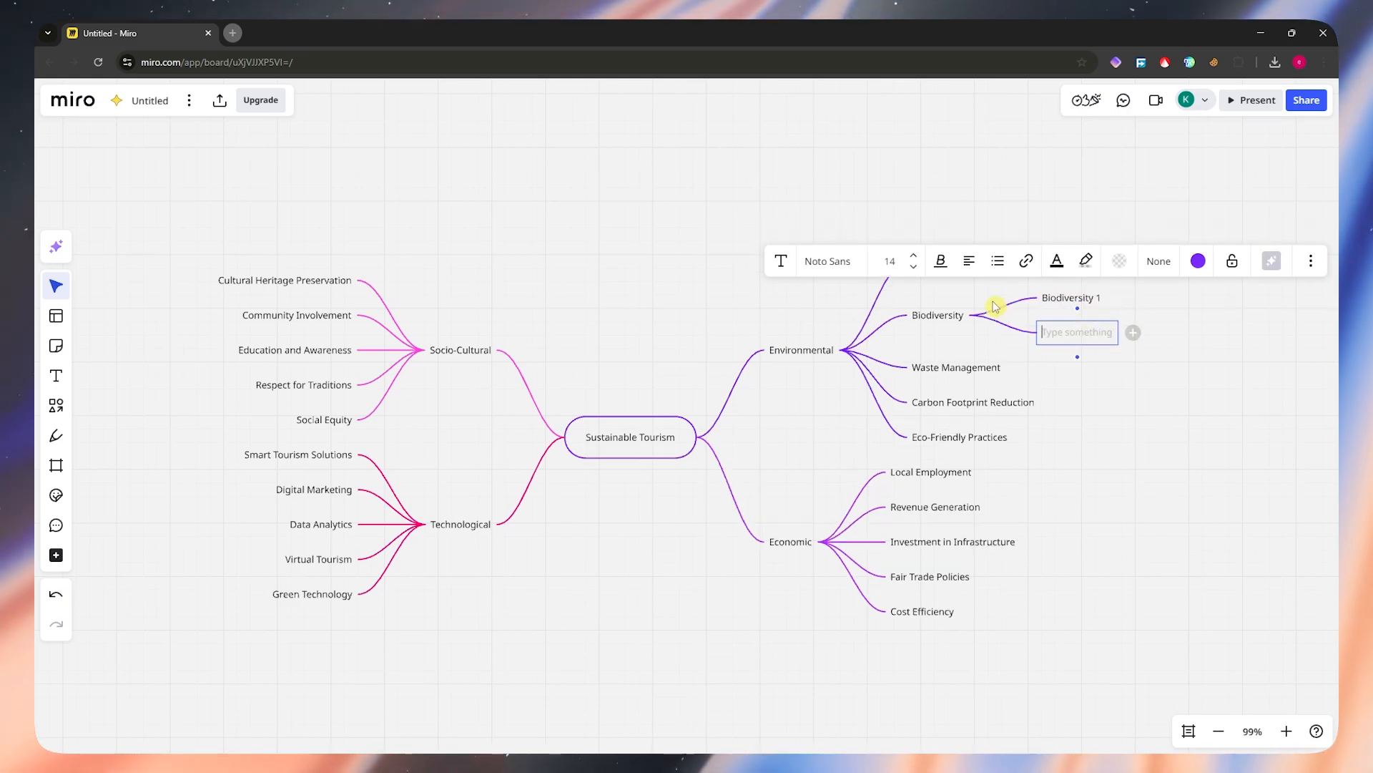
Step: Delete the empty extra child node beneath Biodiversity 1
click(1159, 395)
click(1064, 336)
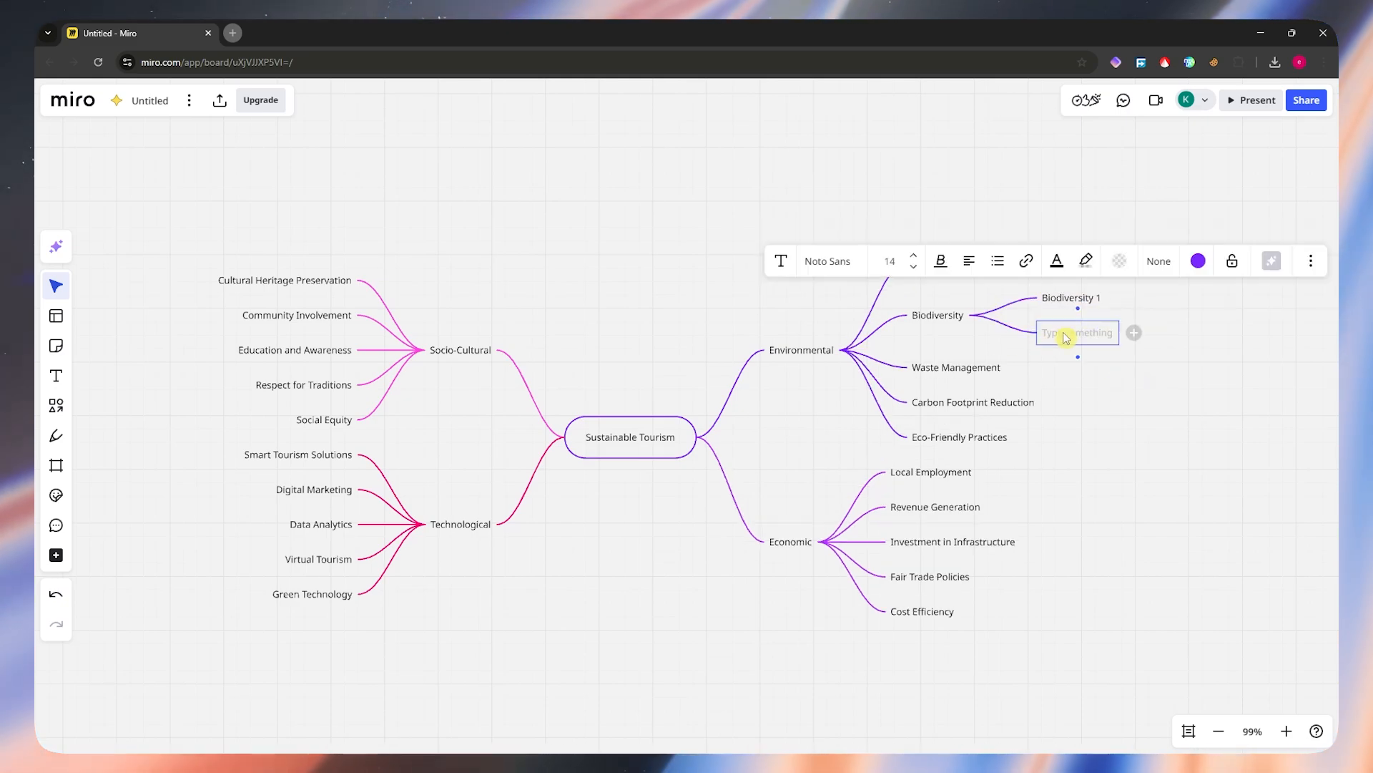
right_click(1075, 338)
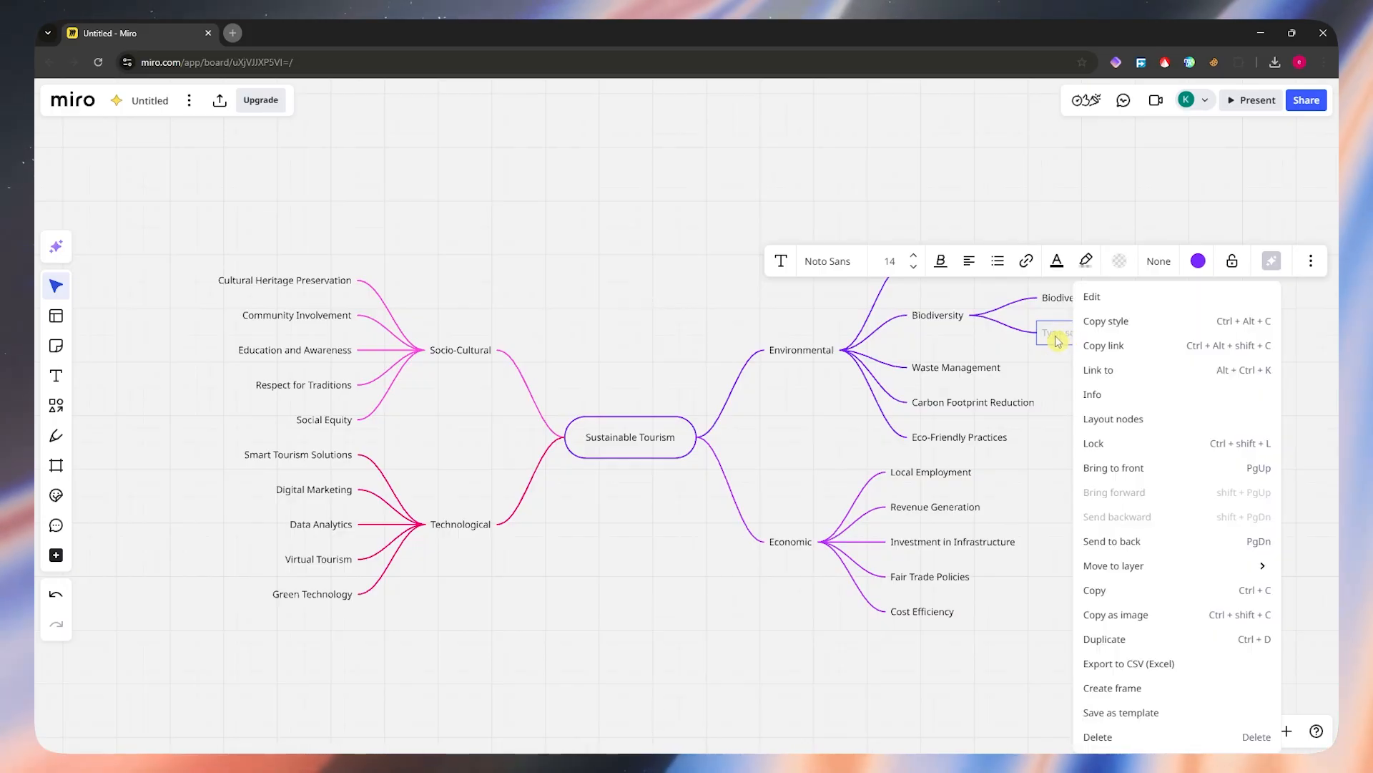
key(Escape)
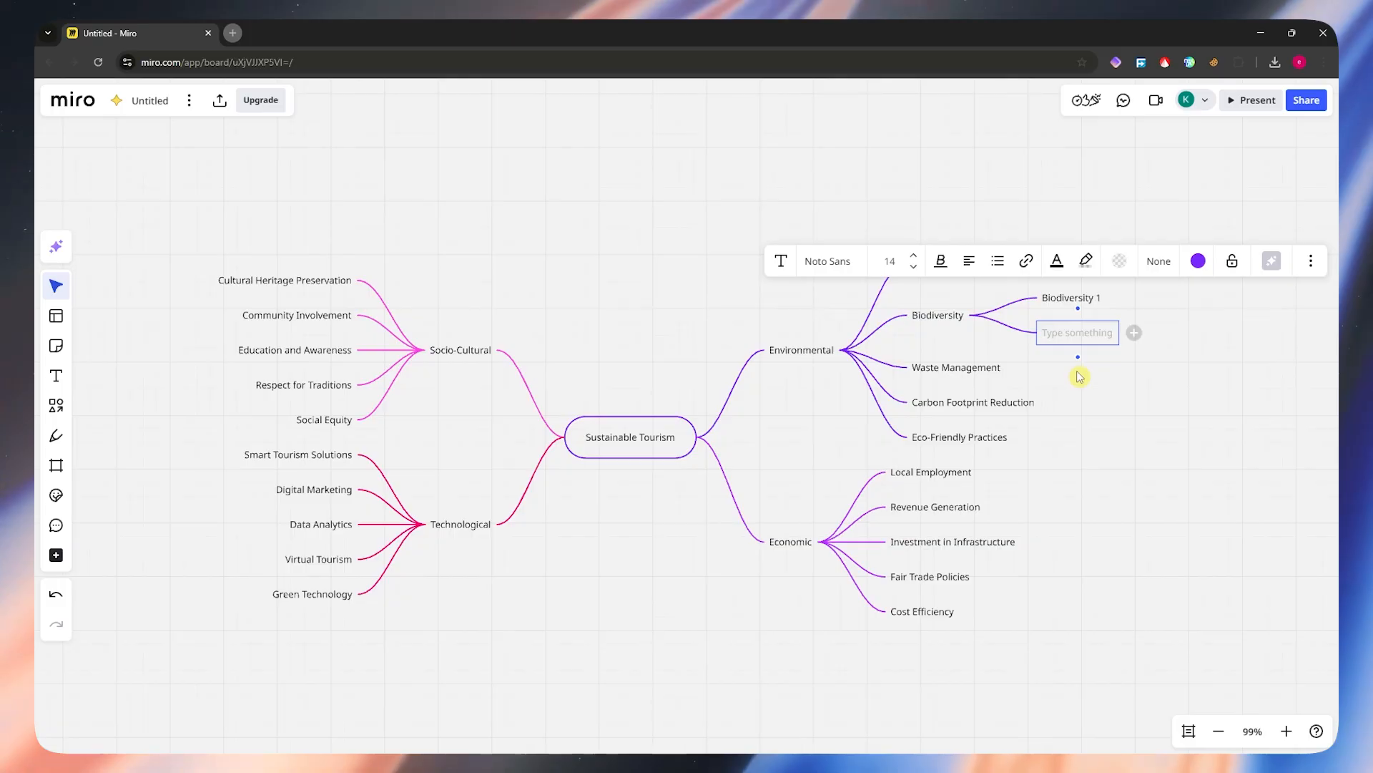
key(Delete)
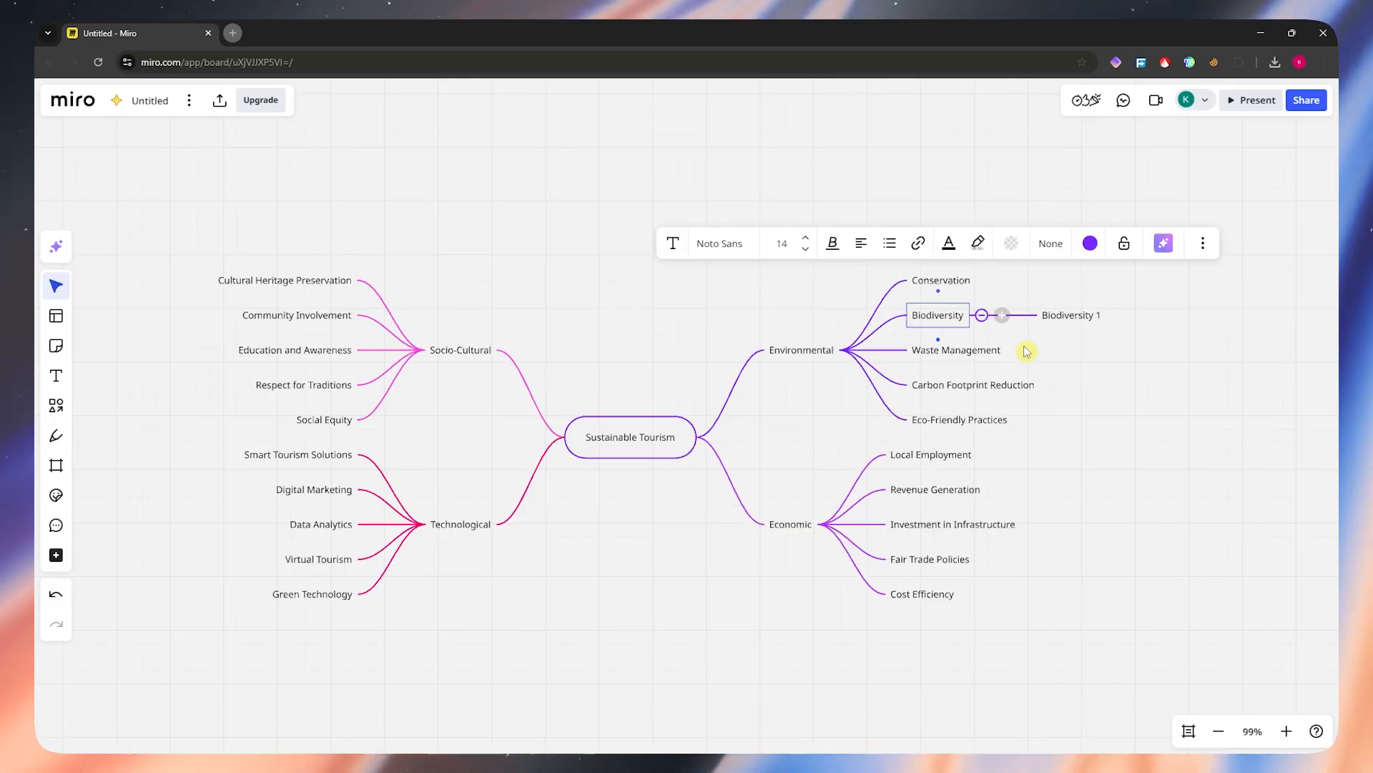
click(1085, 353)
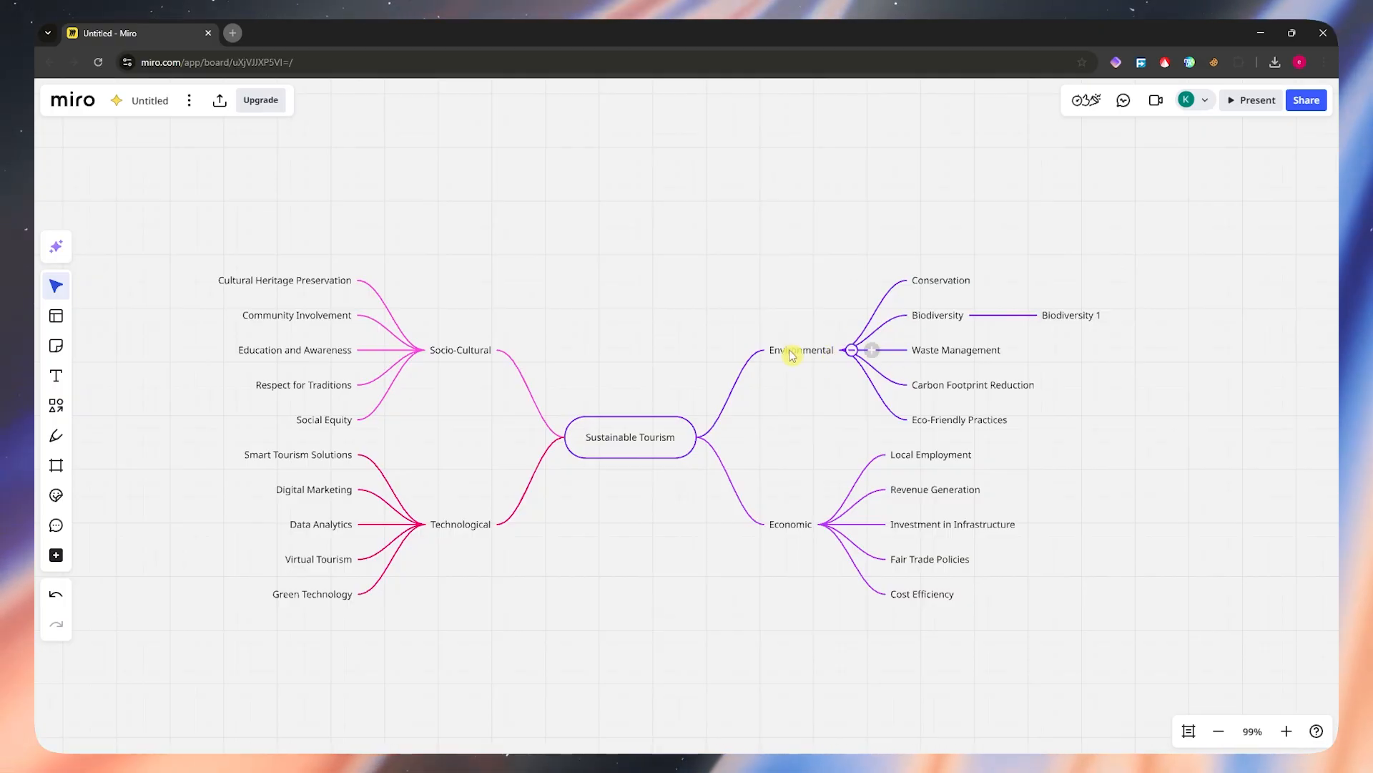
Step: Add a subtopic labelled "sample branch" to the Environmental branch
click(872, 351)
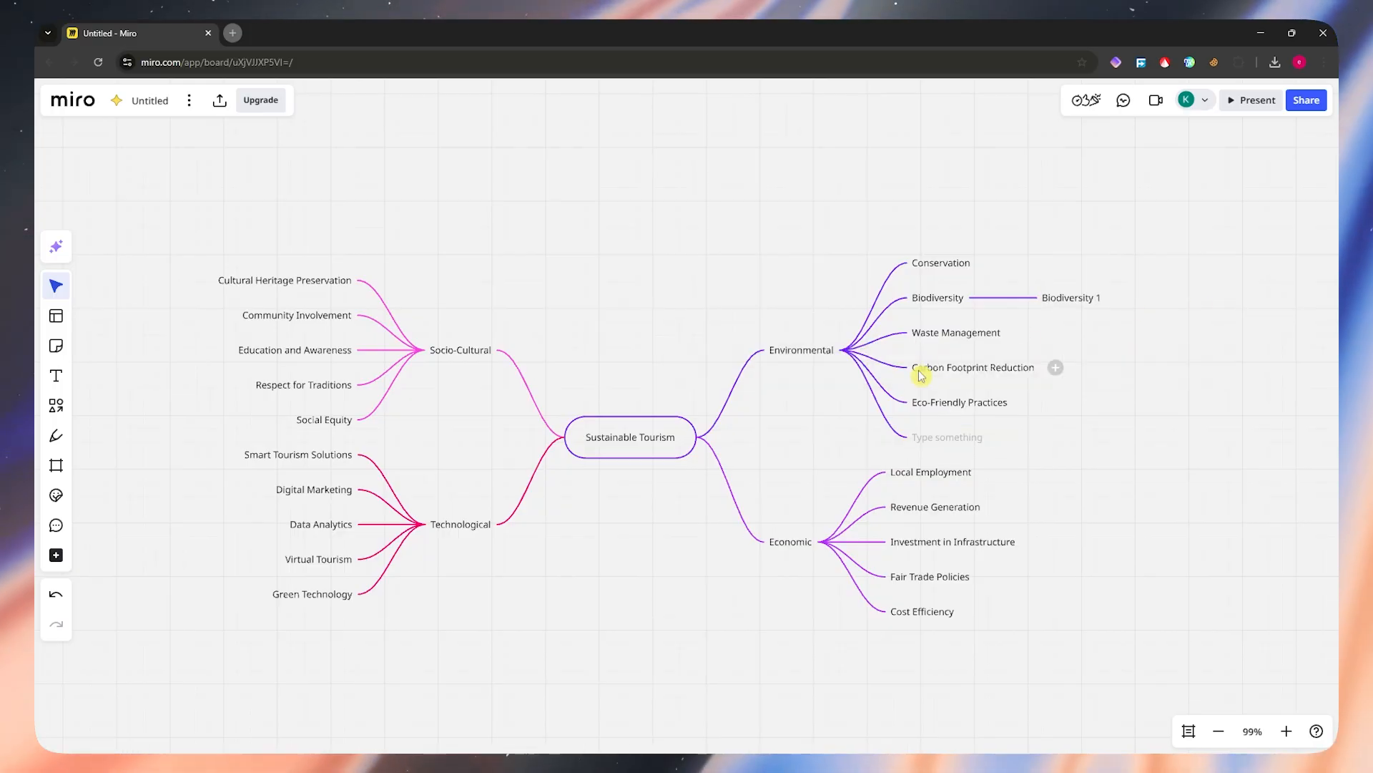
click(927, 440)
text(sample branch)
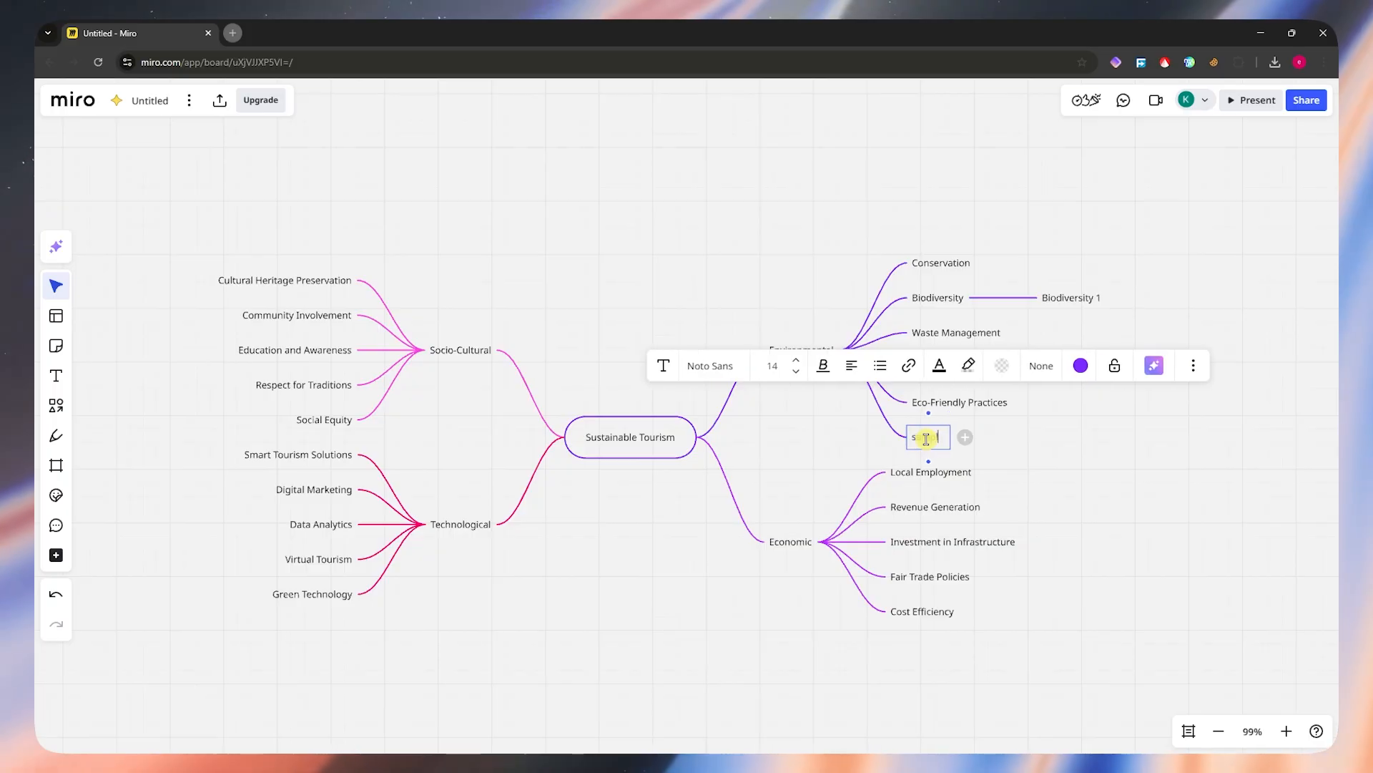
key(Return)
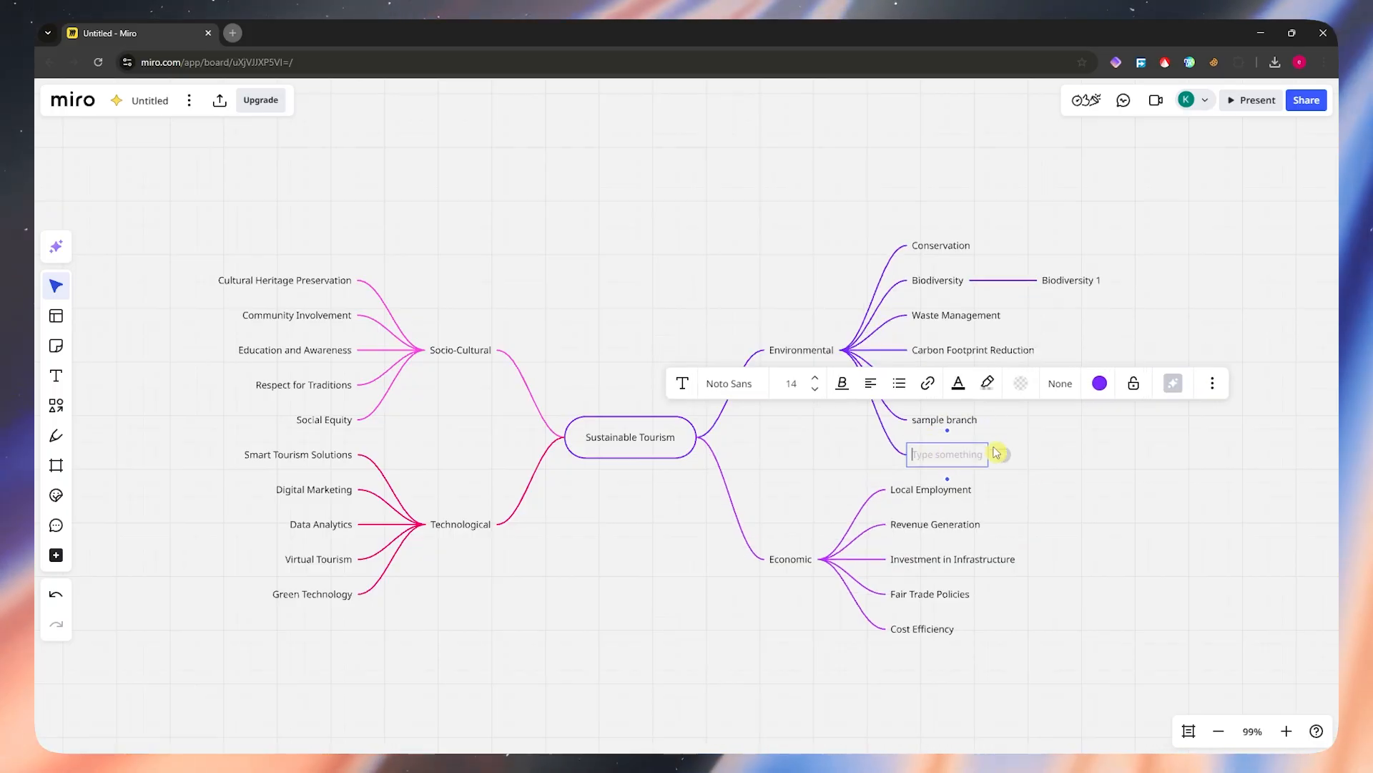
Step: Delete the empty extra node below "sample branch" and clear the selection
click(1103, 475)
click(944, 465)
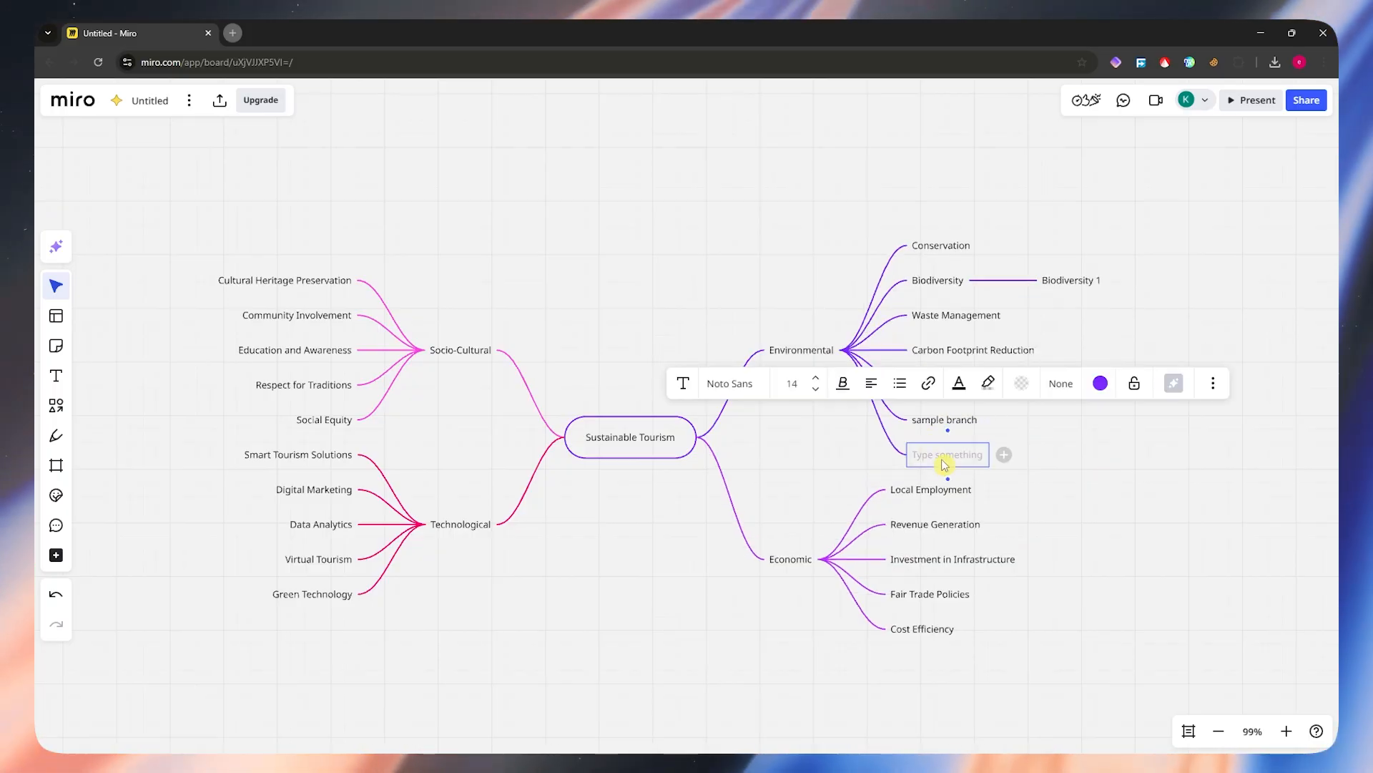
key(Delete)
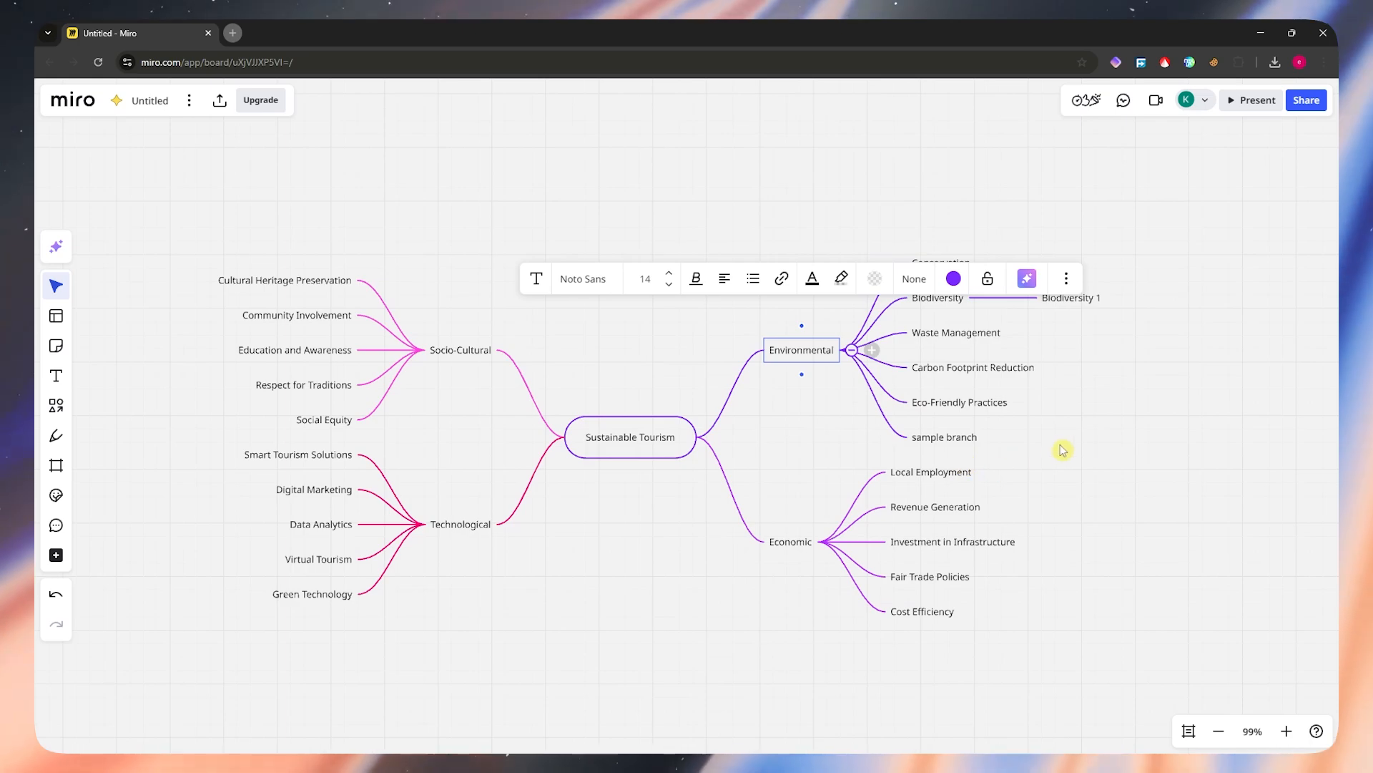
click(1185, 465)
Step: Change the mind map's theme from the Sustainable Tourism root node to angled connector lines and a vertical layout
scroll(759, 405, down, 3)
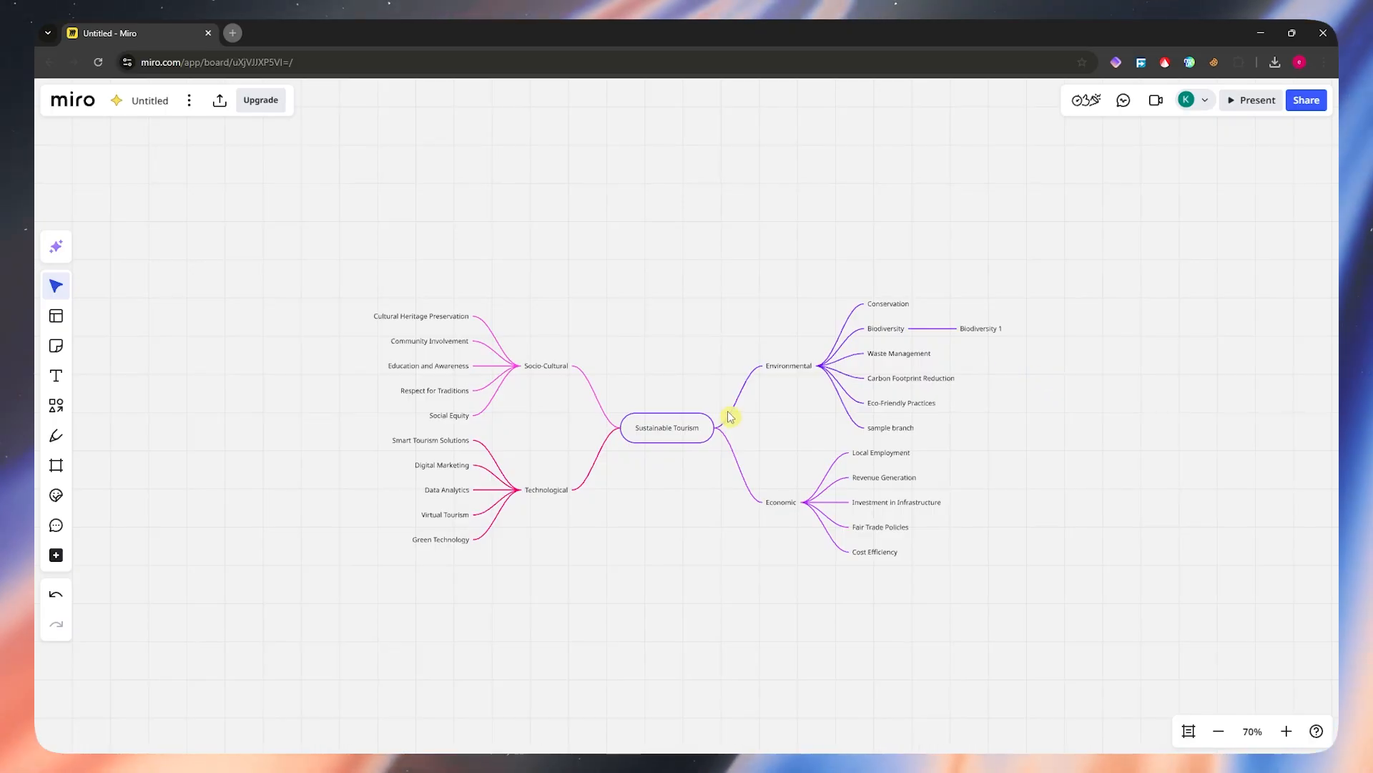
scroll(641, 461, up, 3)
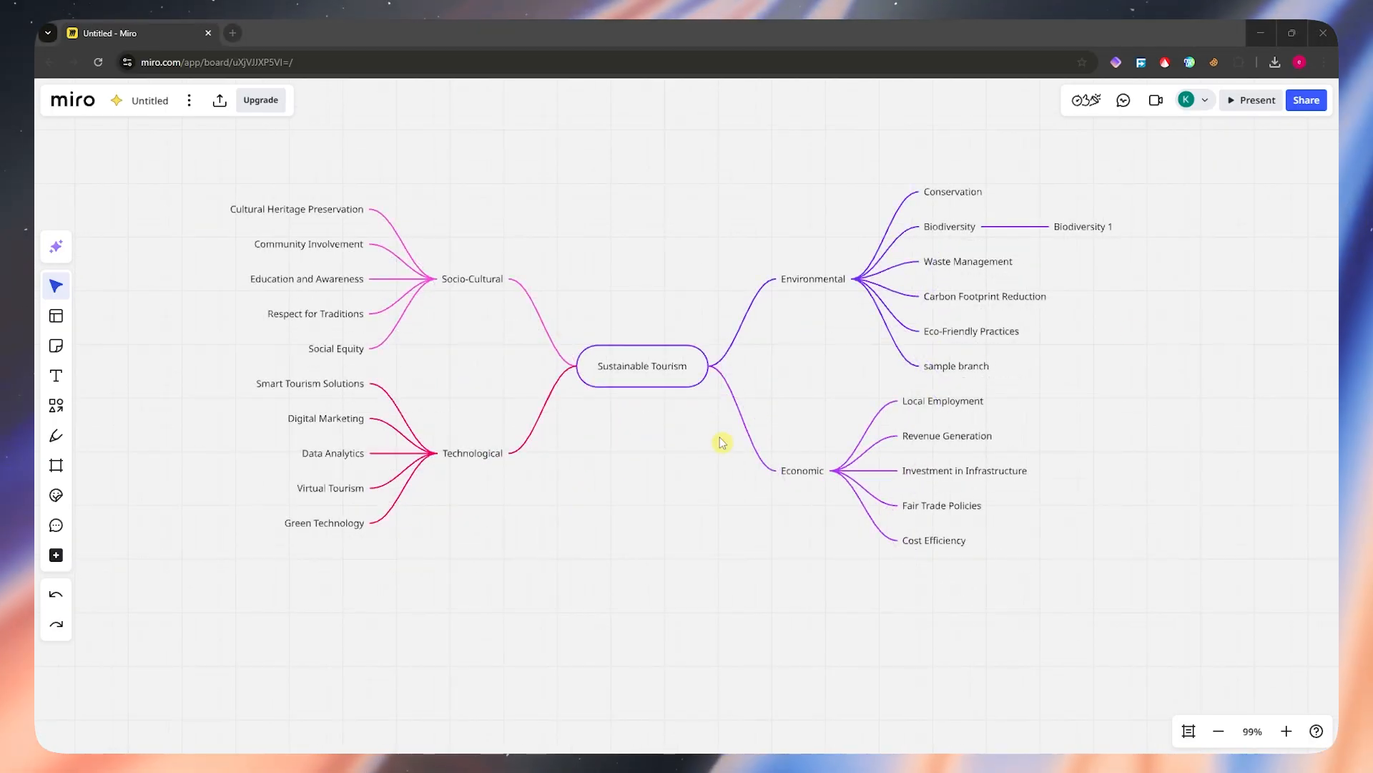
click(683, 383)
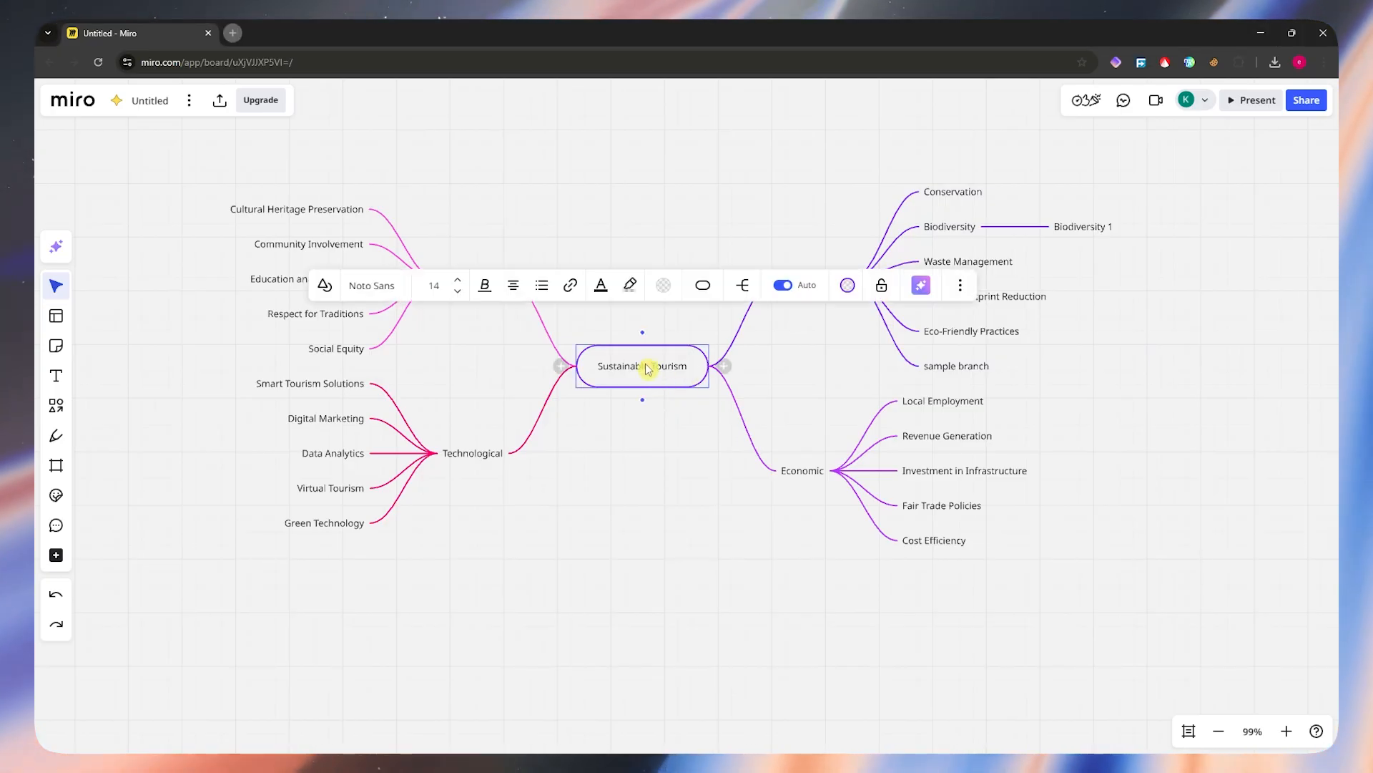
click(743, 285)
click(780, 385)
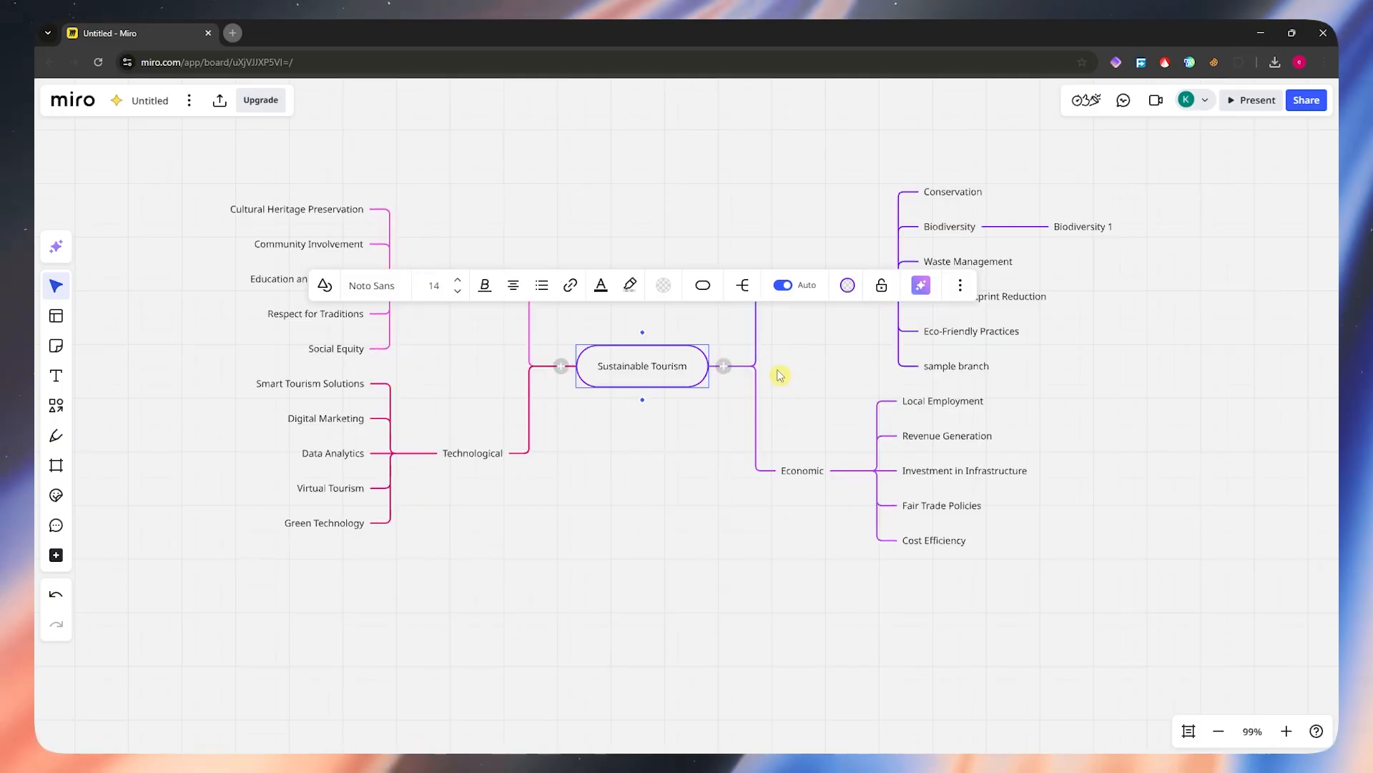
click(743, 285)
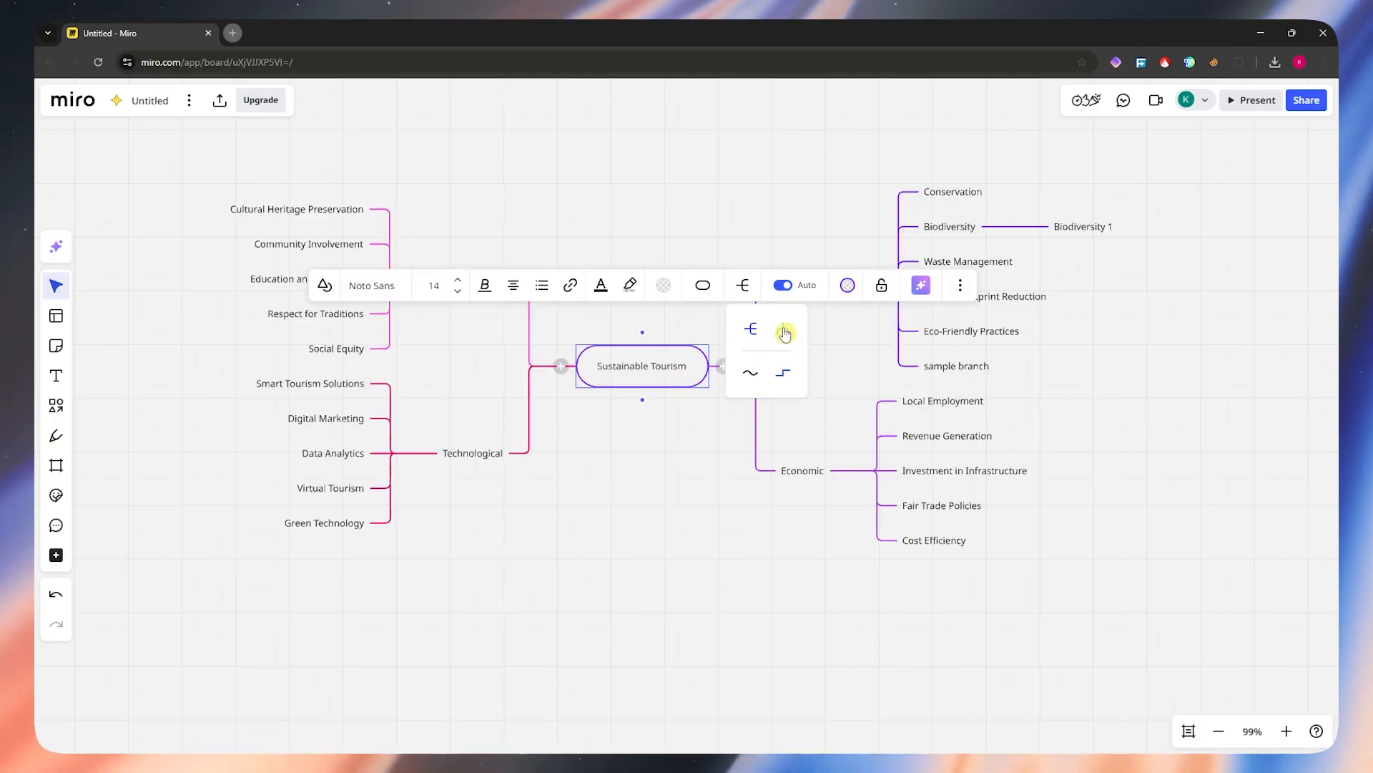
click(789, 334)
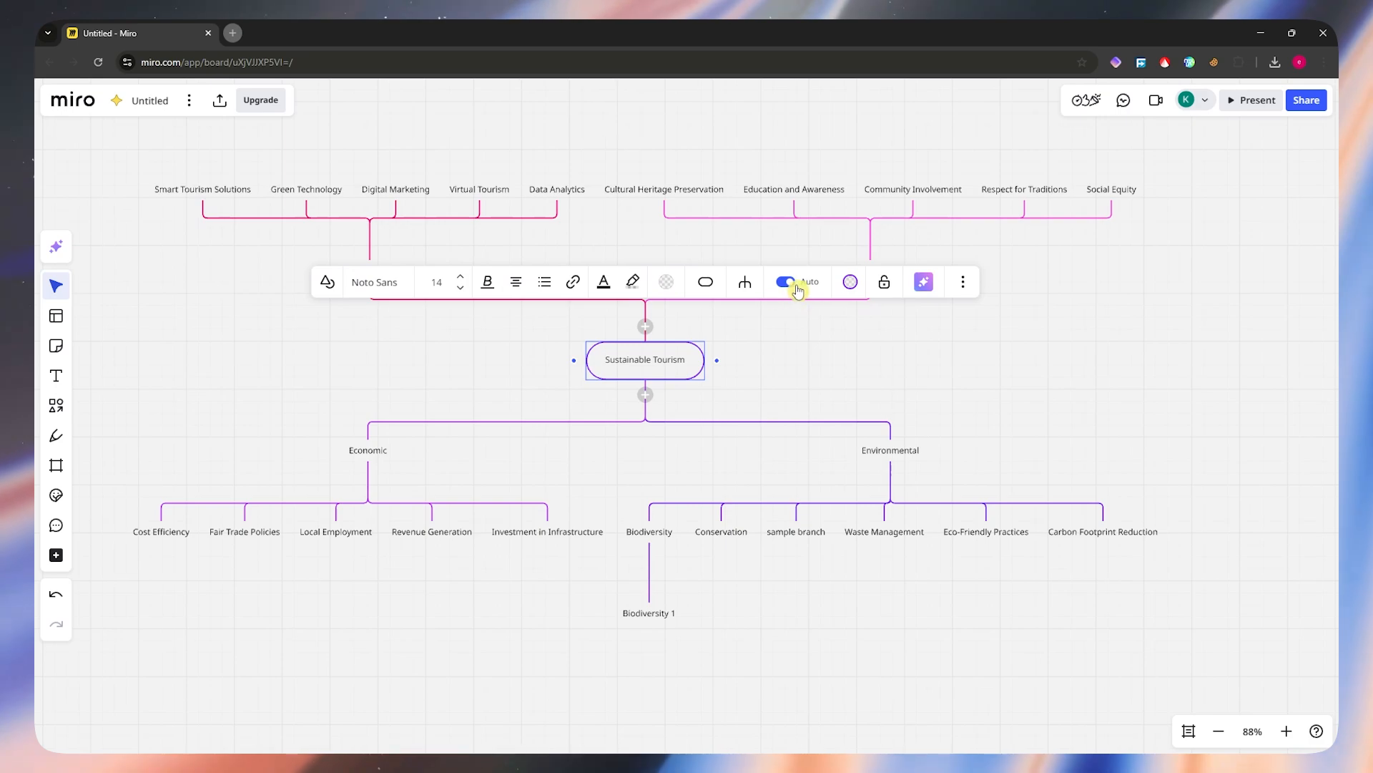
Step: Try recoloring the whole mind map from its Sustainable Tourism root node, ending on light orange
click(851, 282)
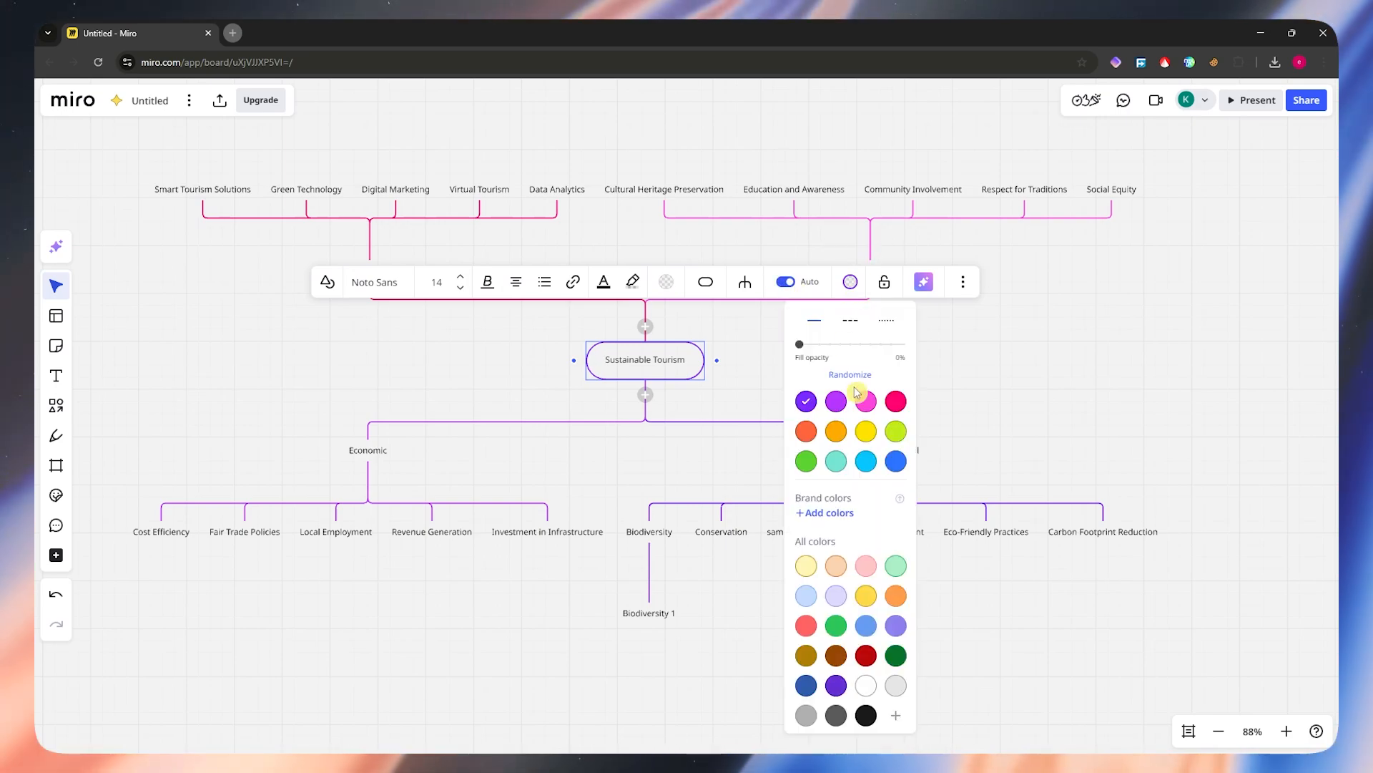
click(895, 402)
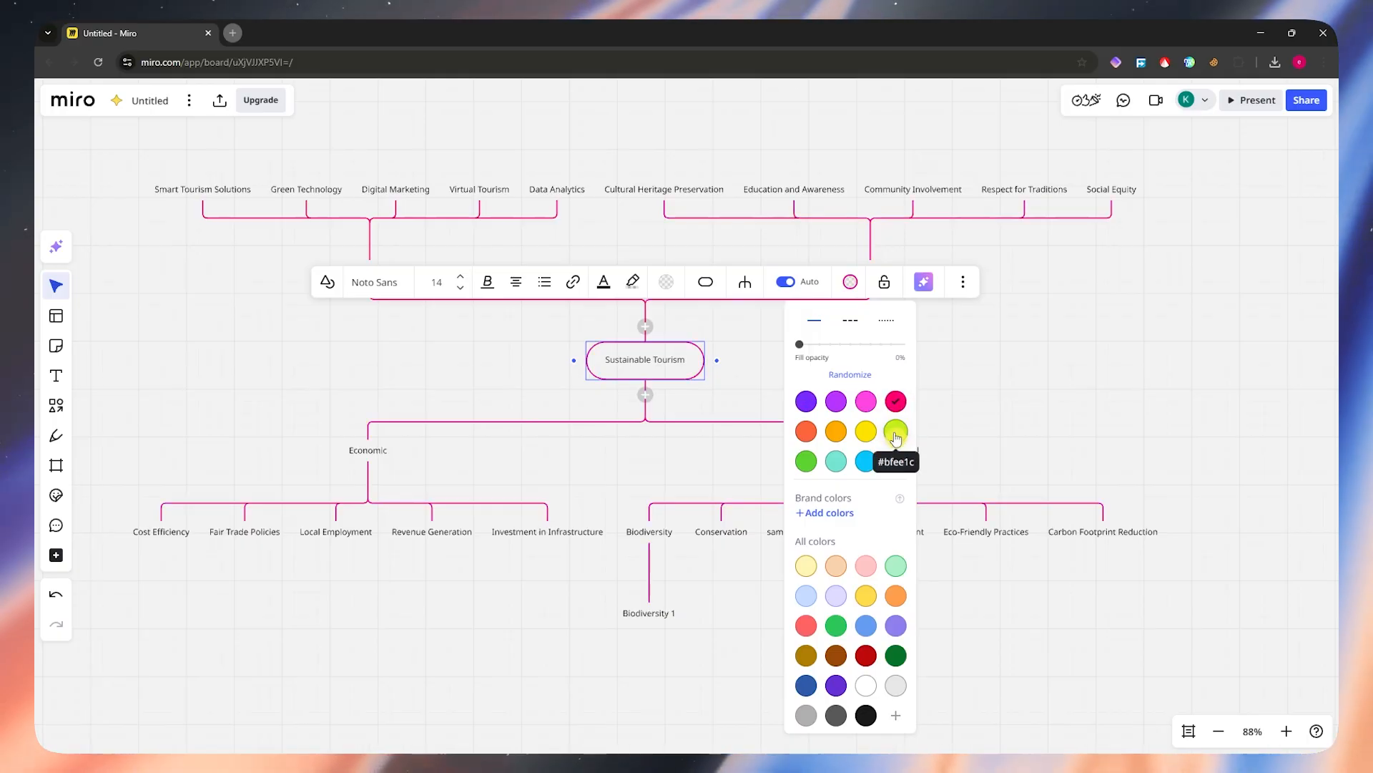
click(896, 432)
click(837, 432)
click(840, 568)
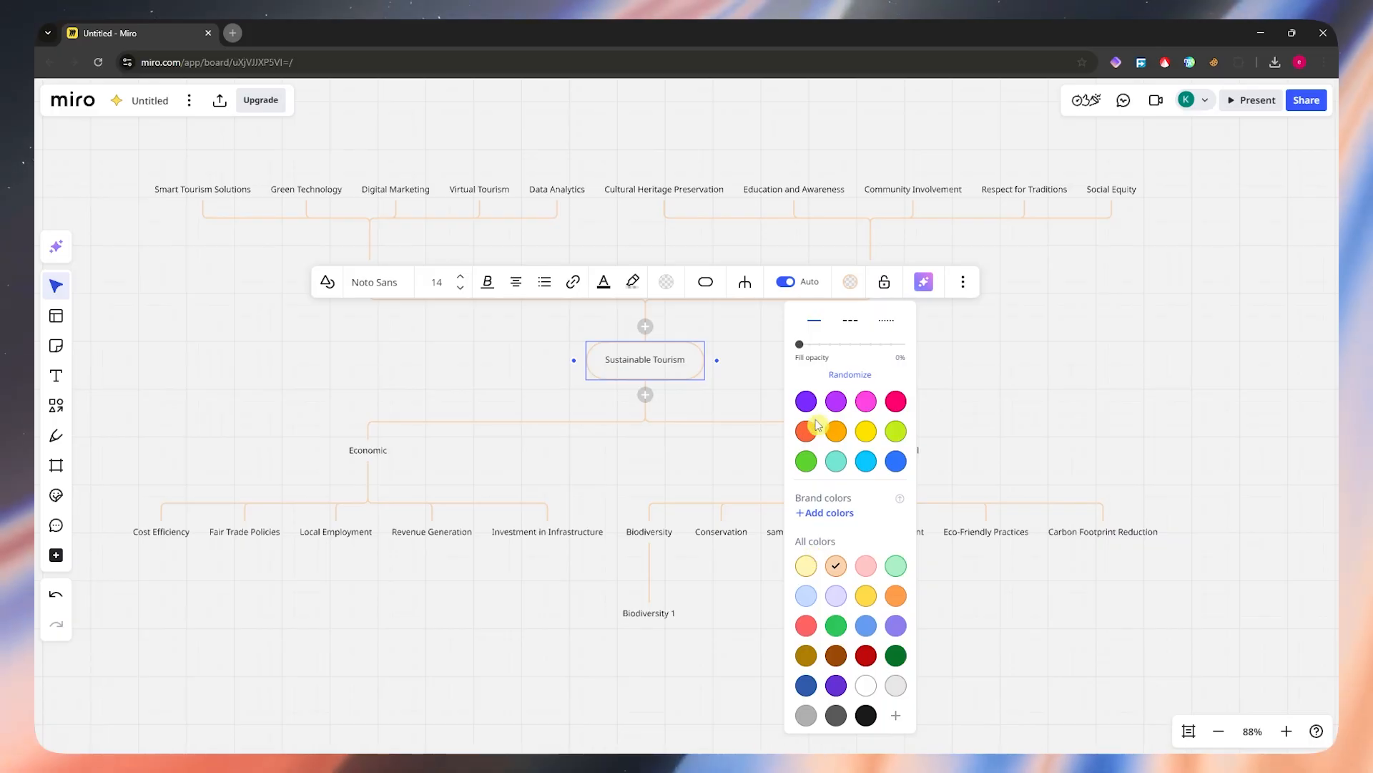
click(1004, 390)
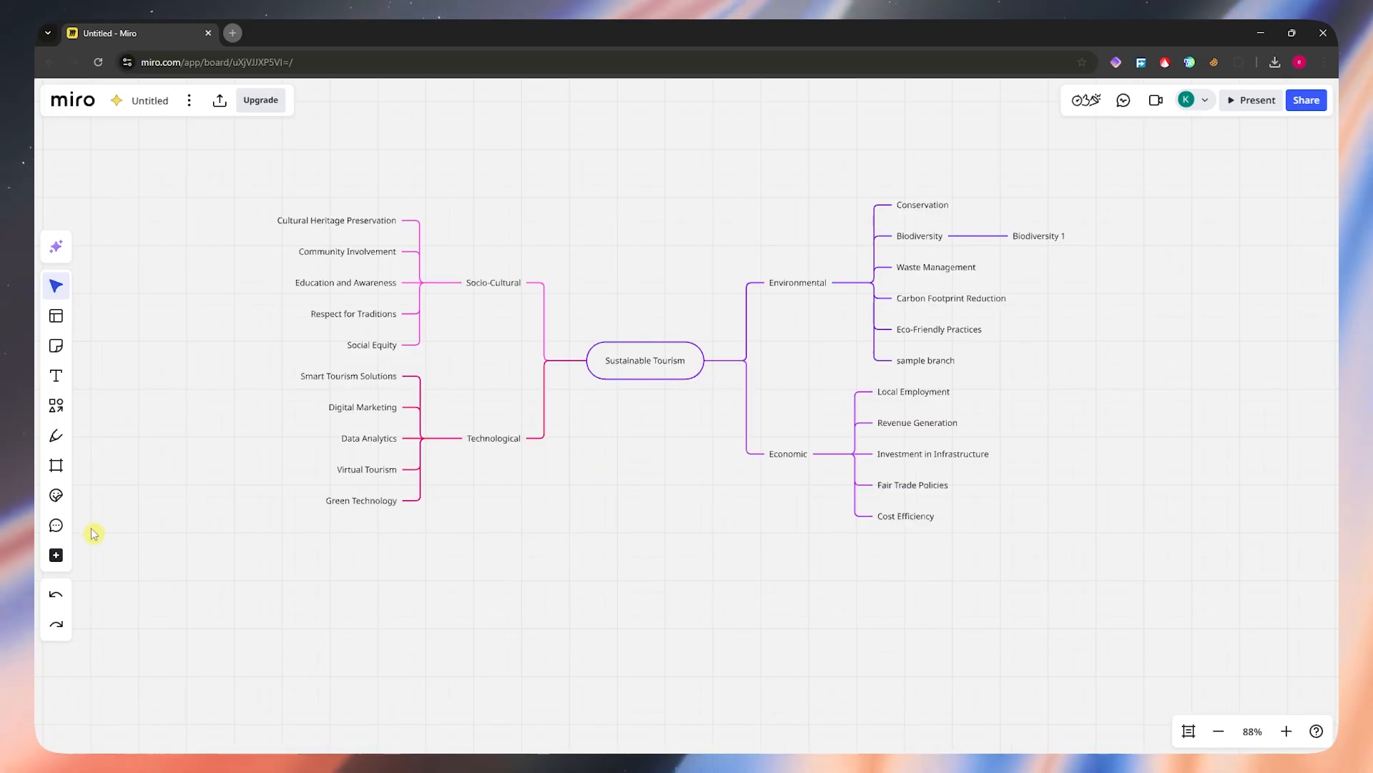
Step: Insert a blank Diagram on the empty board area below the mind map
click(55, 559)
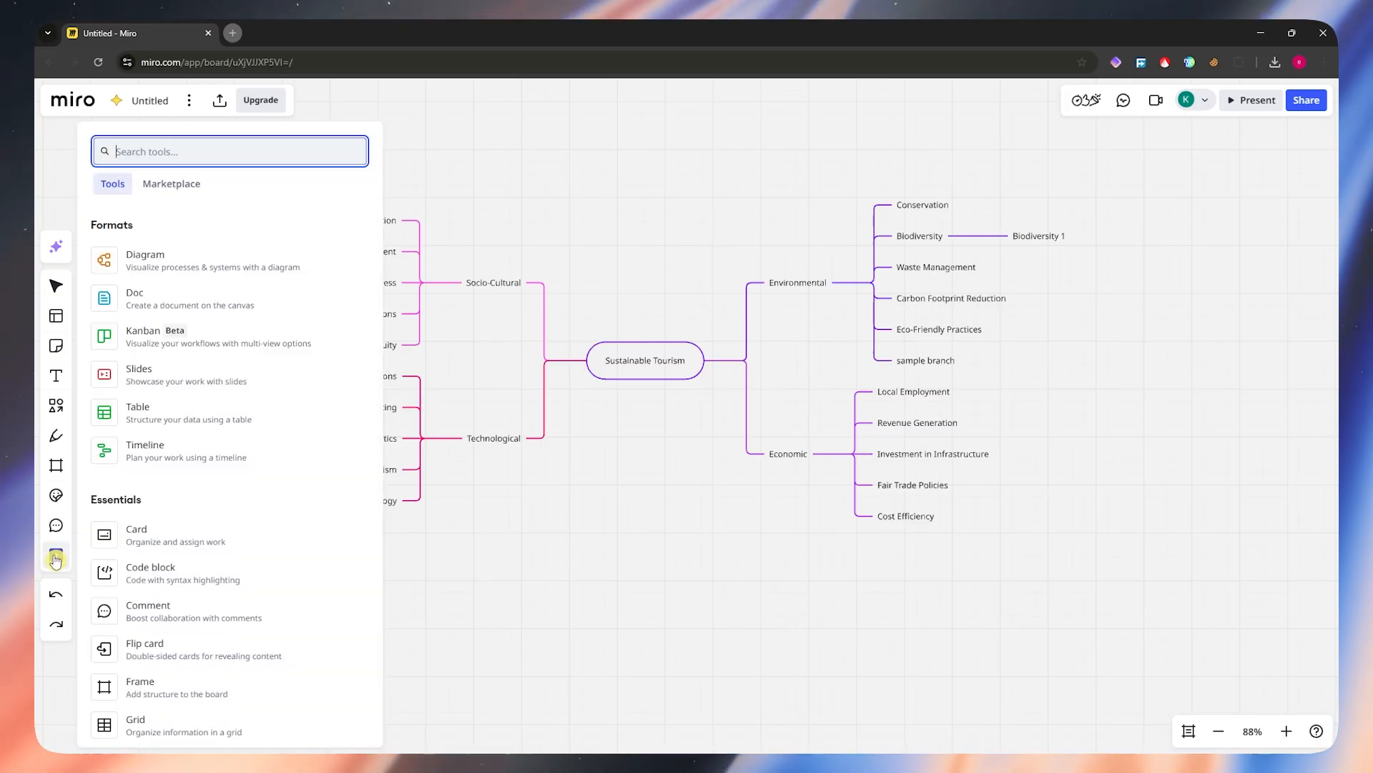
click(143, 265)
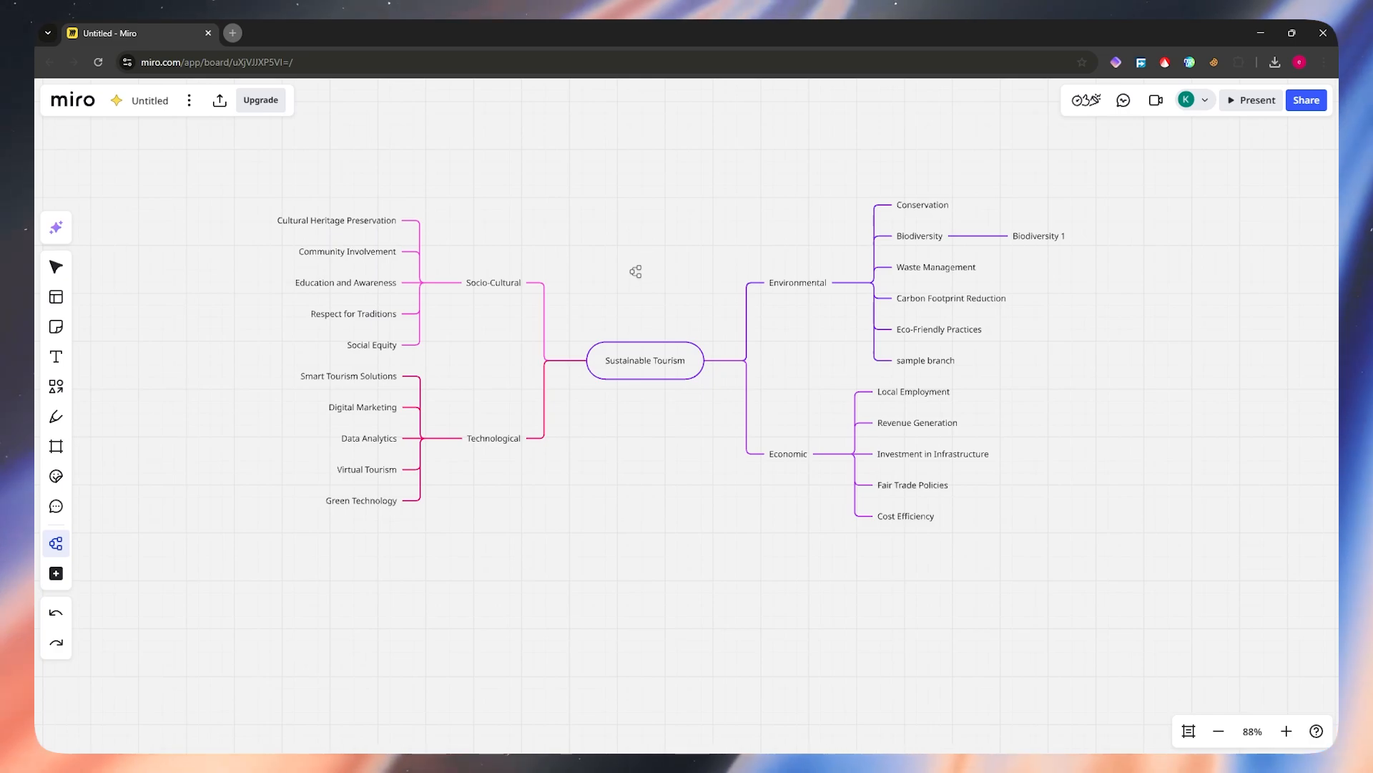
scroll(634, 269, down, 5)
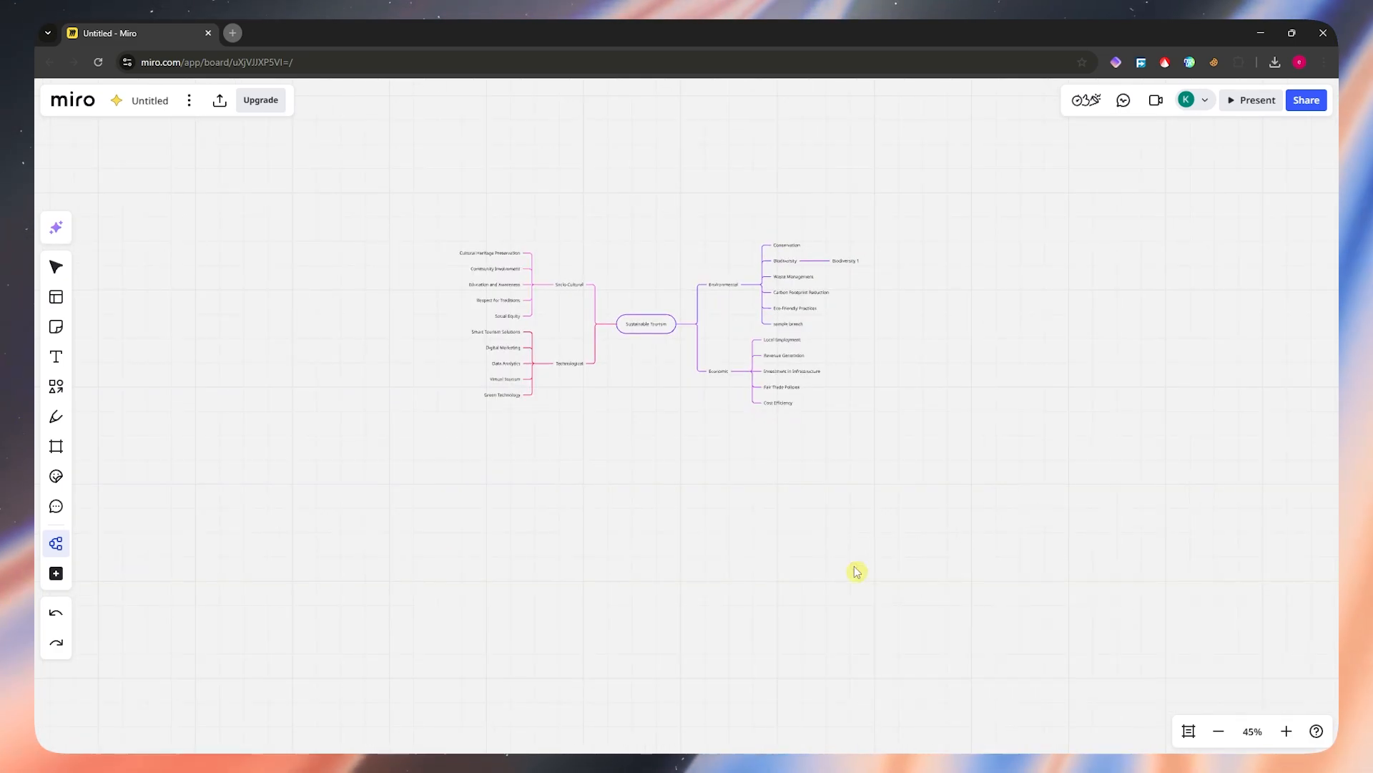
click(852, 563)
drag(990, 500, 709, 197)
scroll(806, 445, up, 3)
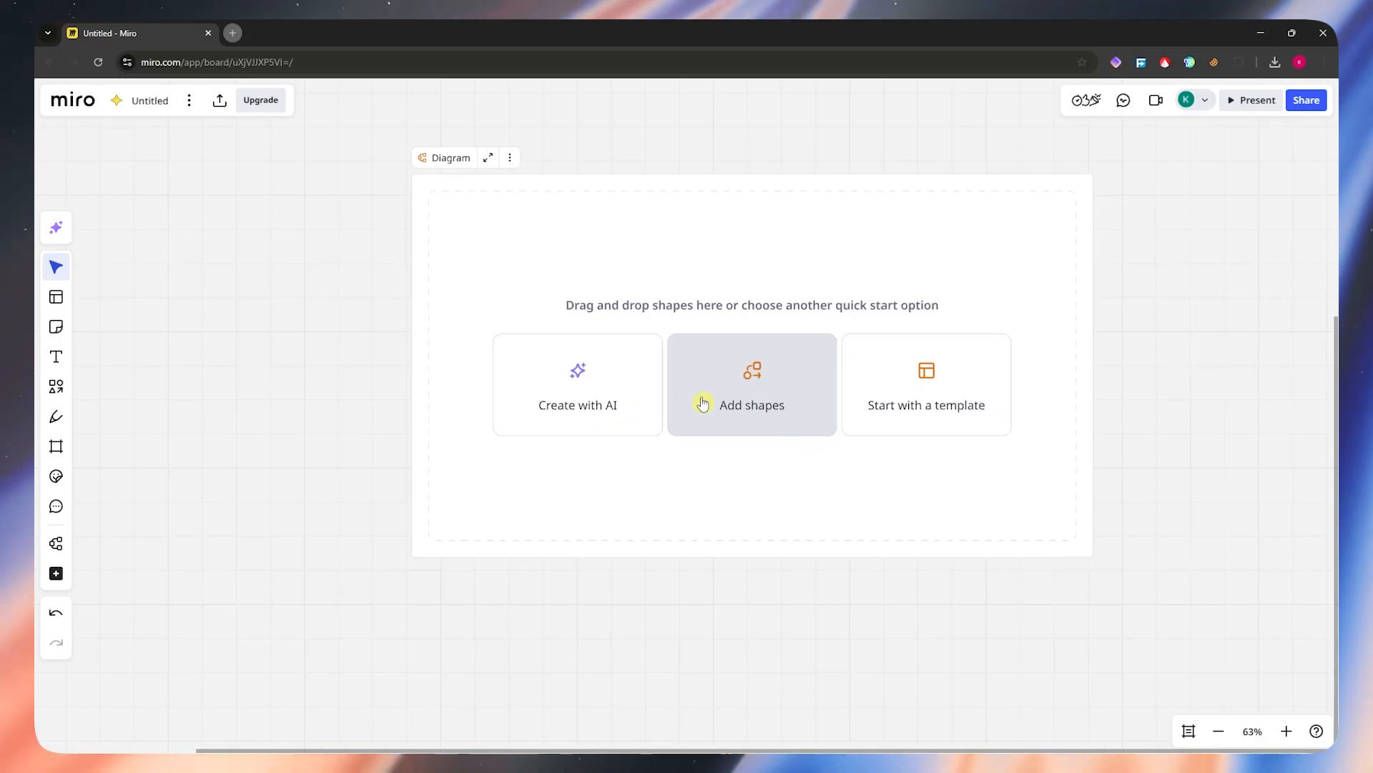
Step: Look through the diagramming templates for the blank diagram, close them and return to the canvas
click(953, 402)
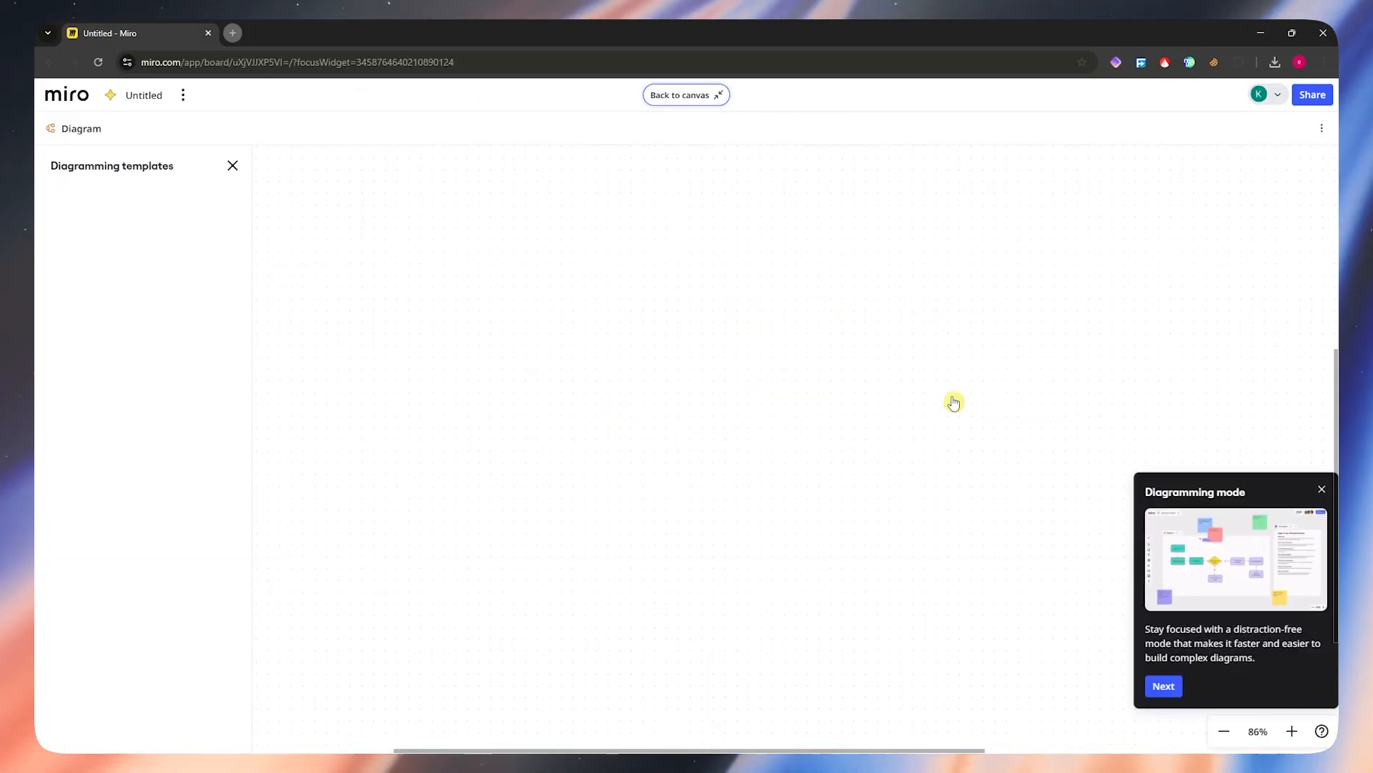
mouse_move(100, 228)
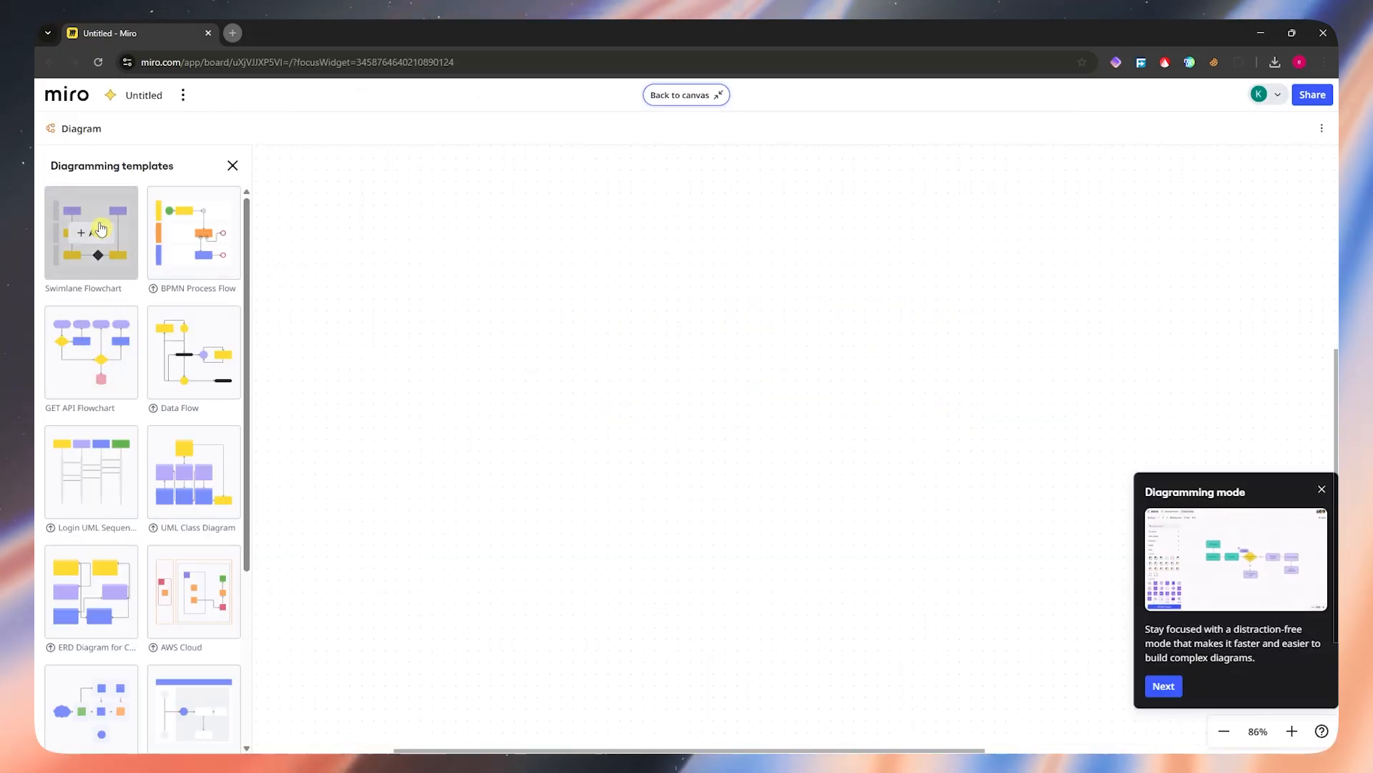
scroll(149, 415, down, 4)
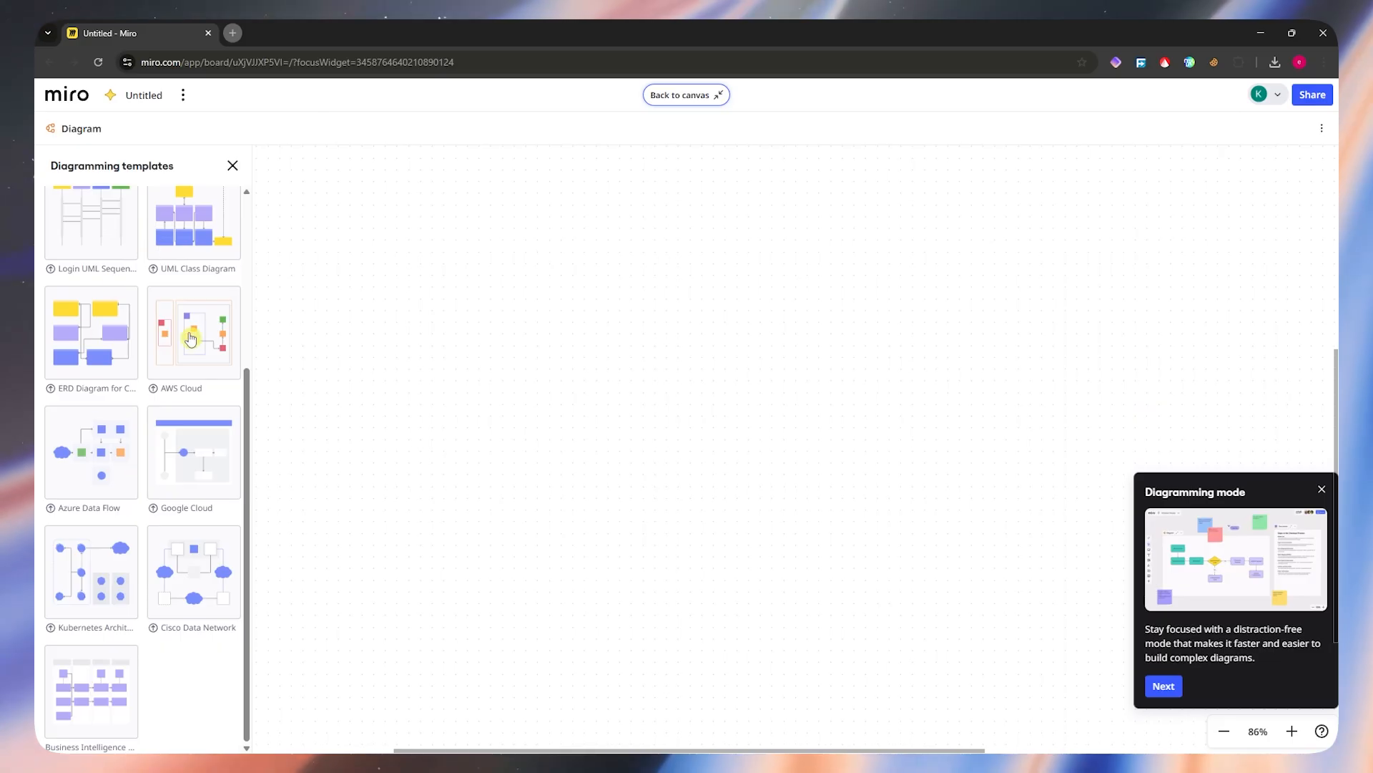
scroll(150, 430, up, 4)
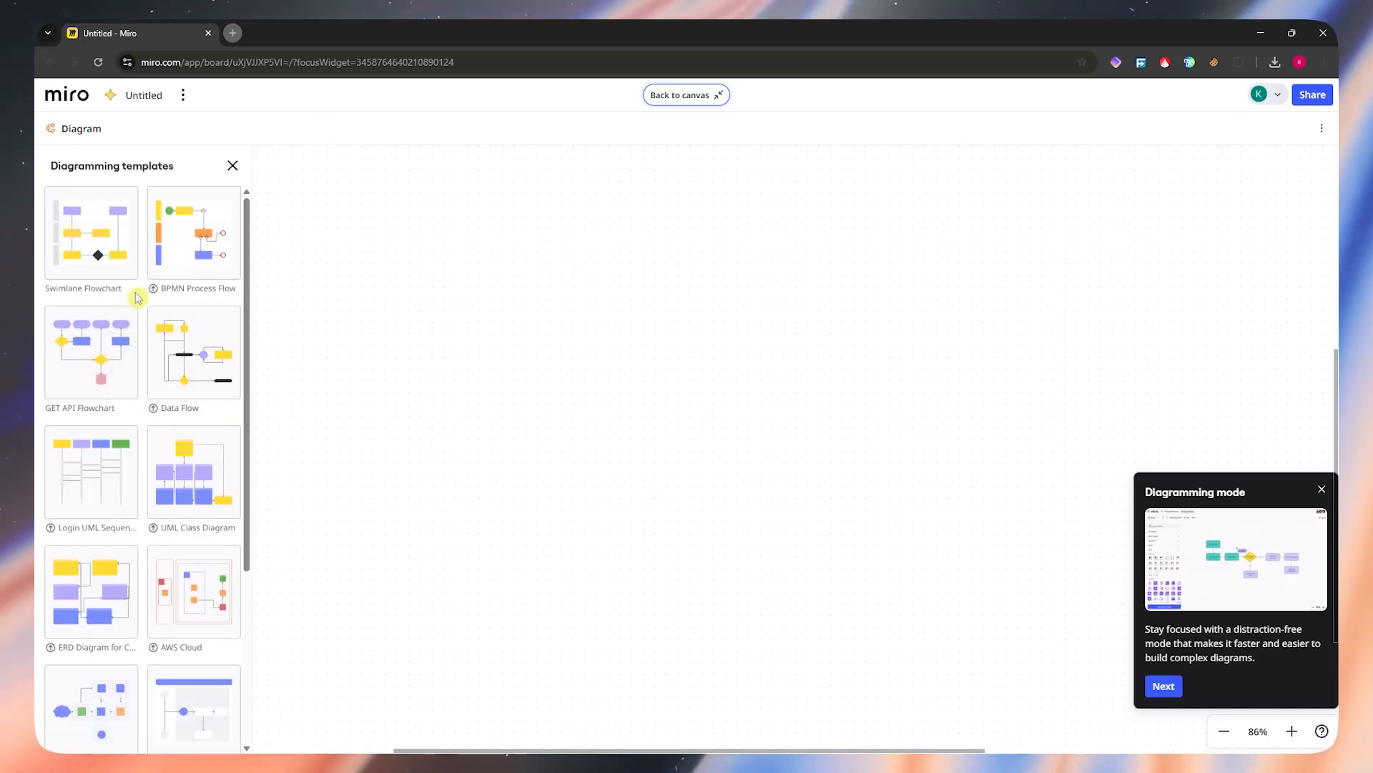
click(233, 166)
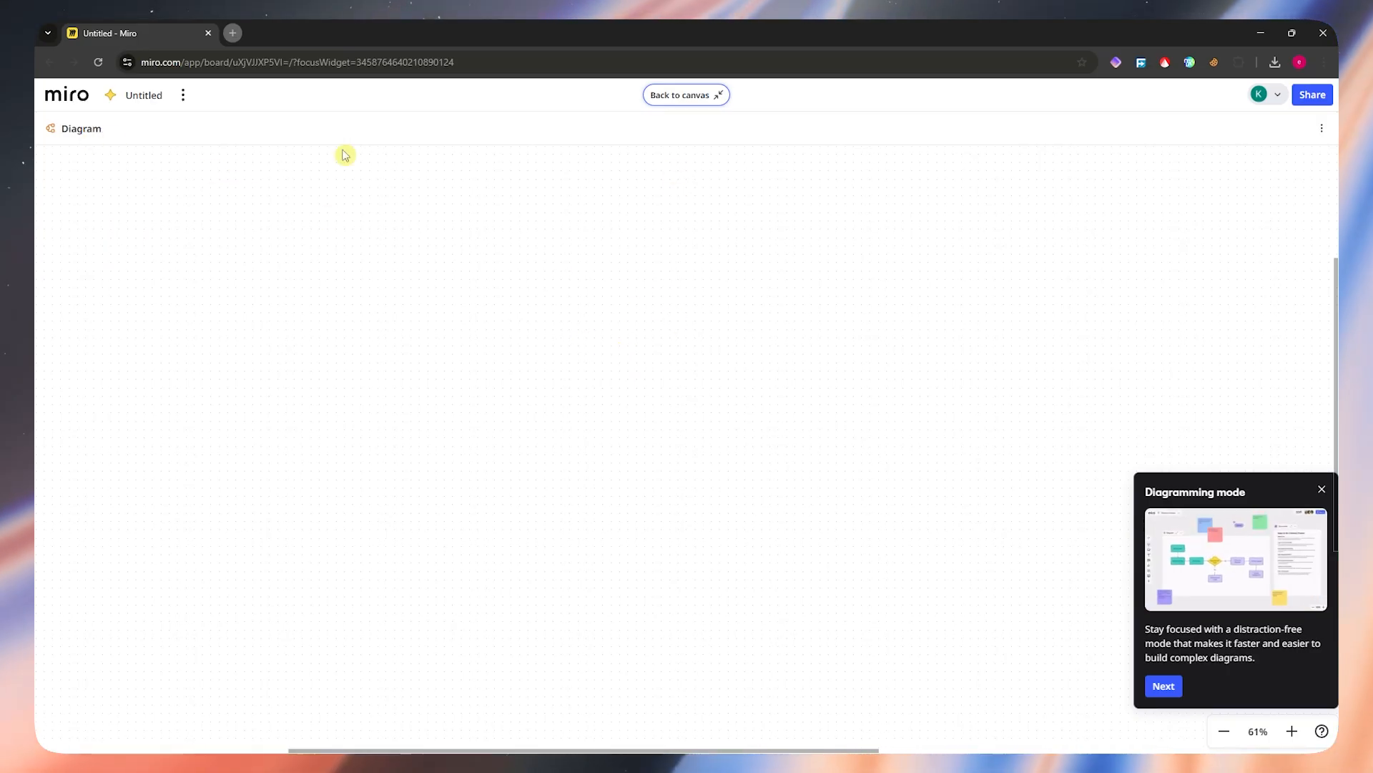
click(182, 99)
click(714, 180)
click(679, 98)
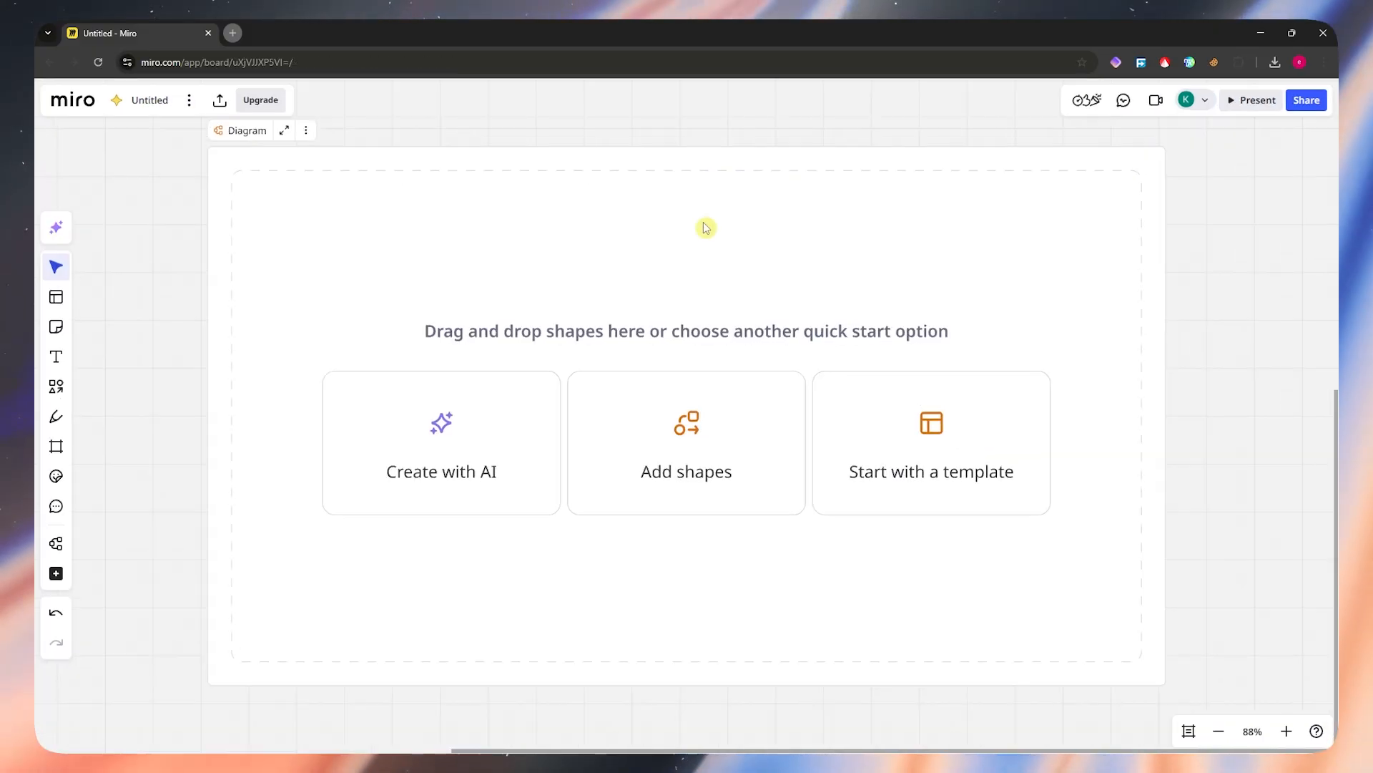
Step: Open the diagram for adding shapes and place a basic cross shape in it
click(700, 459)
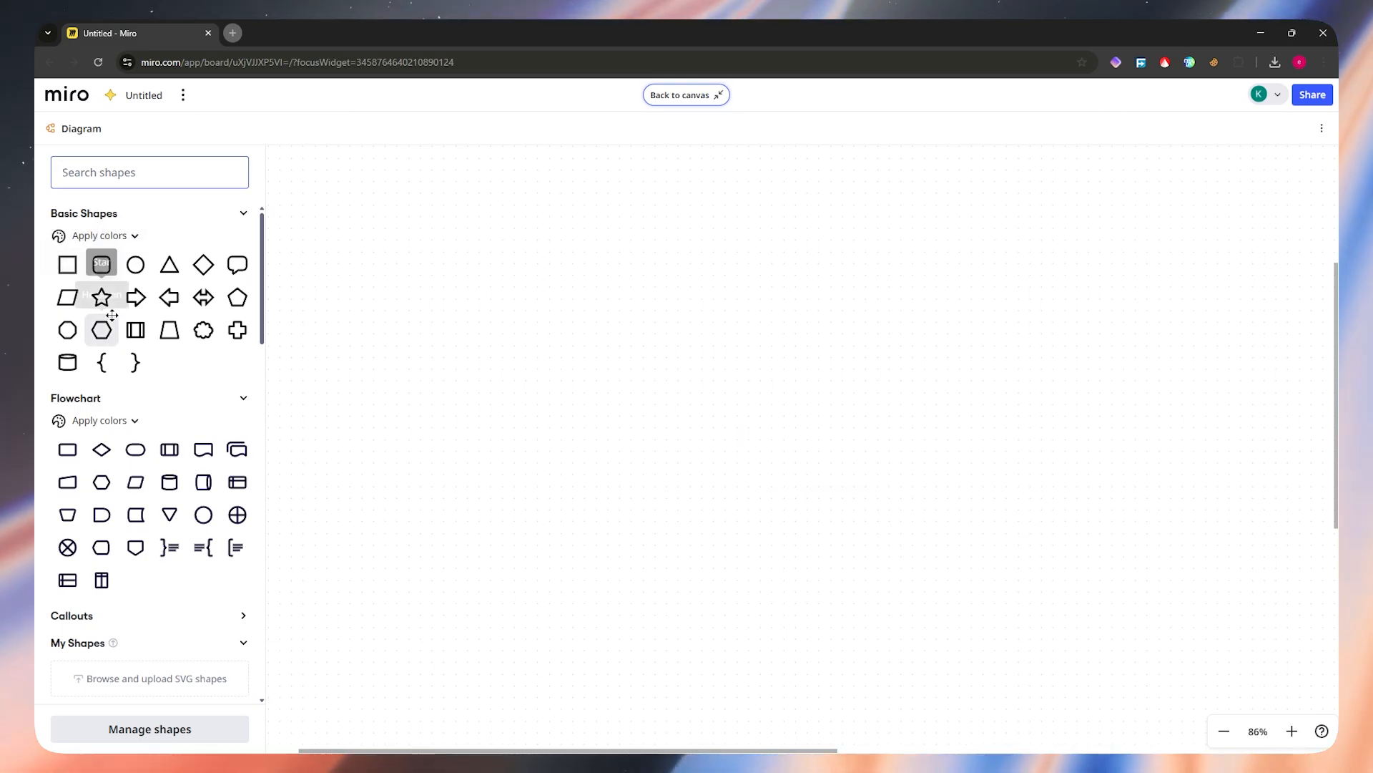
click(238, 330)
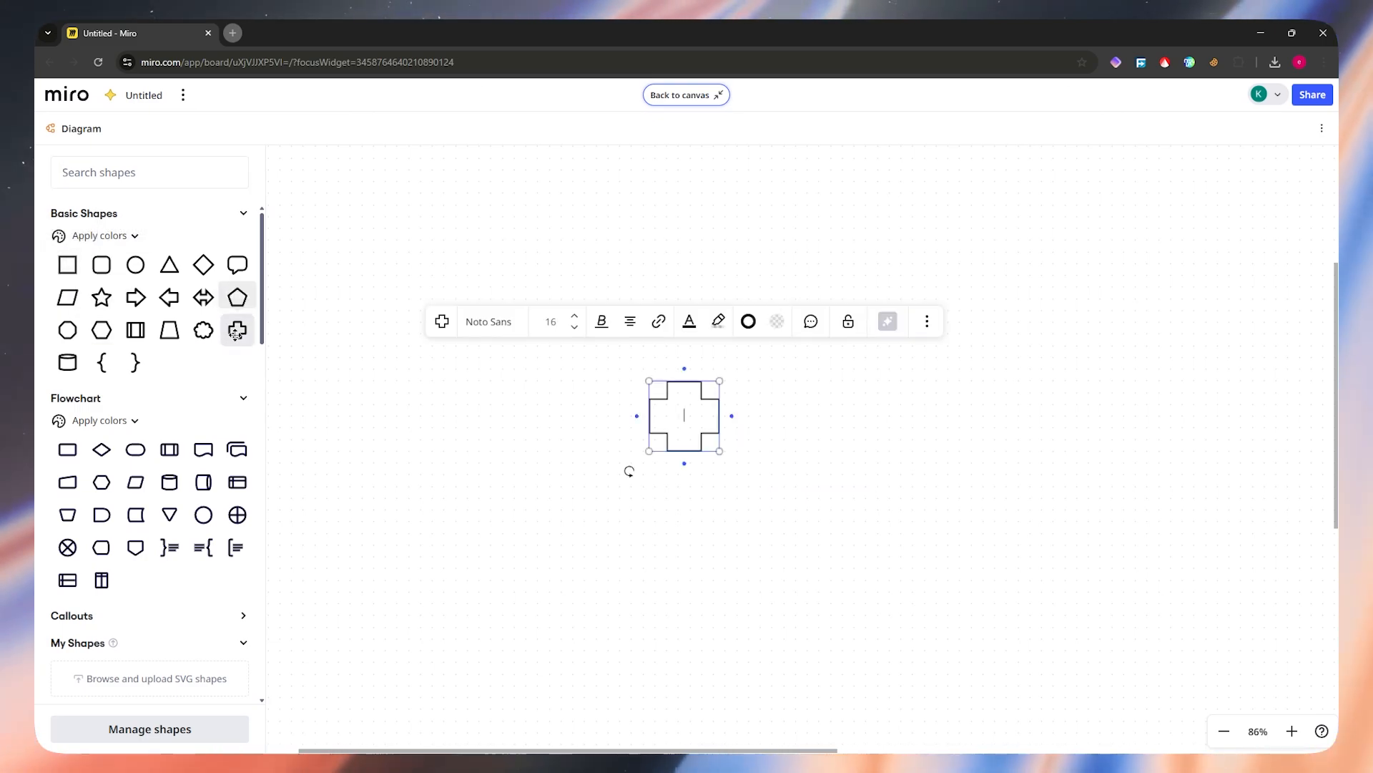
click(787, 422)
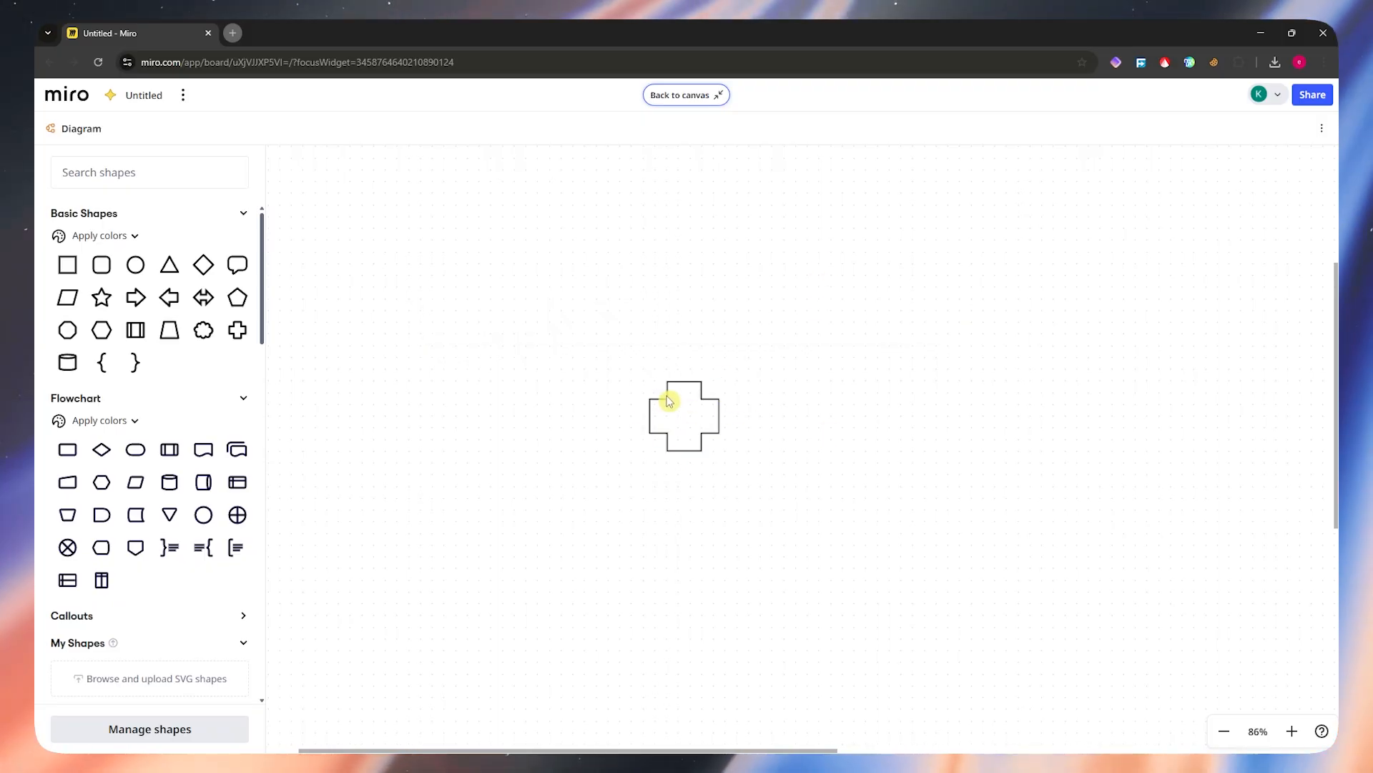
Step: Browse the AWS, UML, VMware and Azure shape packs and try to add the Azure Users icon
drag(266, 304, 245, 455)
scroll(245, 455, down, 1)
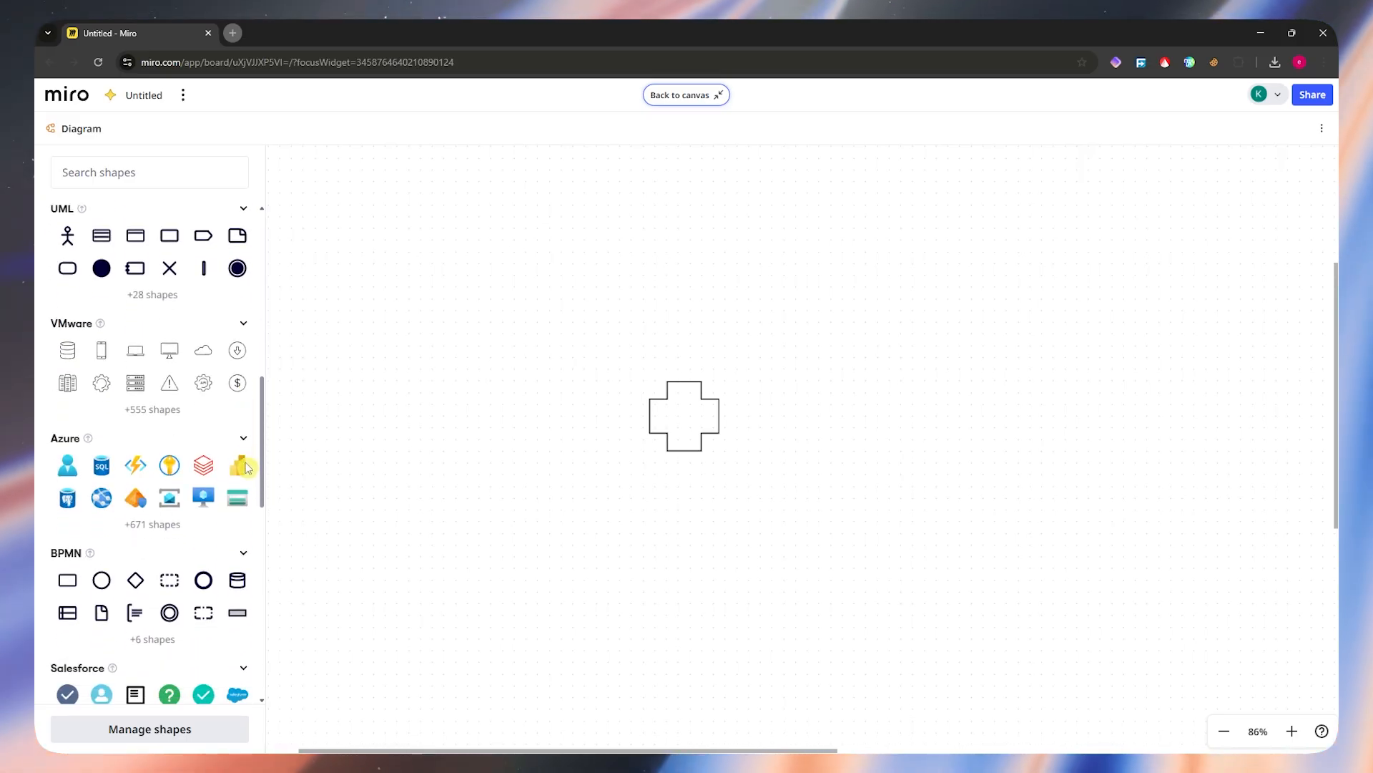
scroll(246, 451, up, 1)
scroll(154, 458, down, 3)
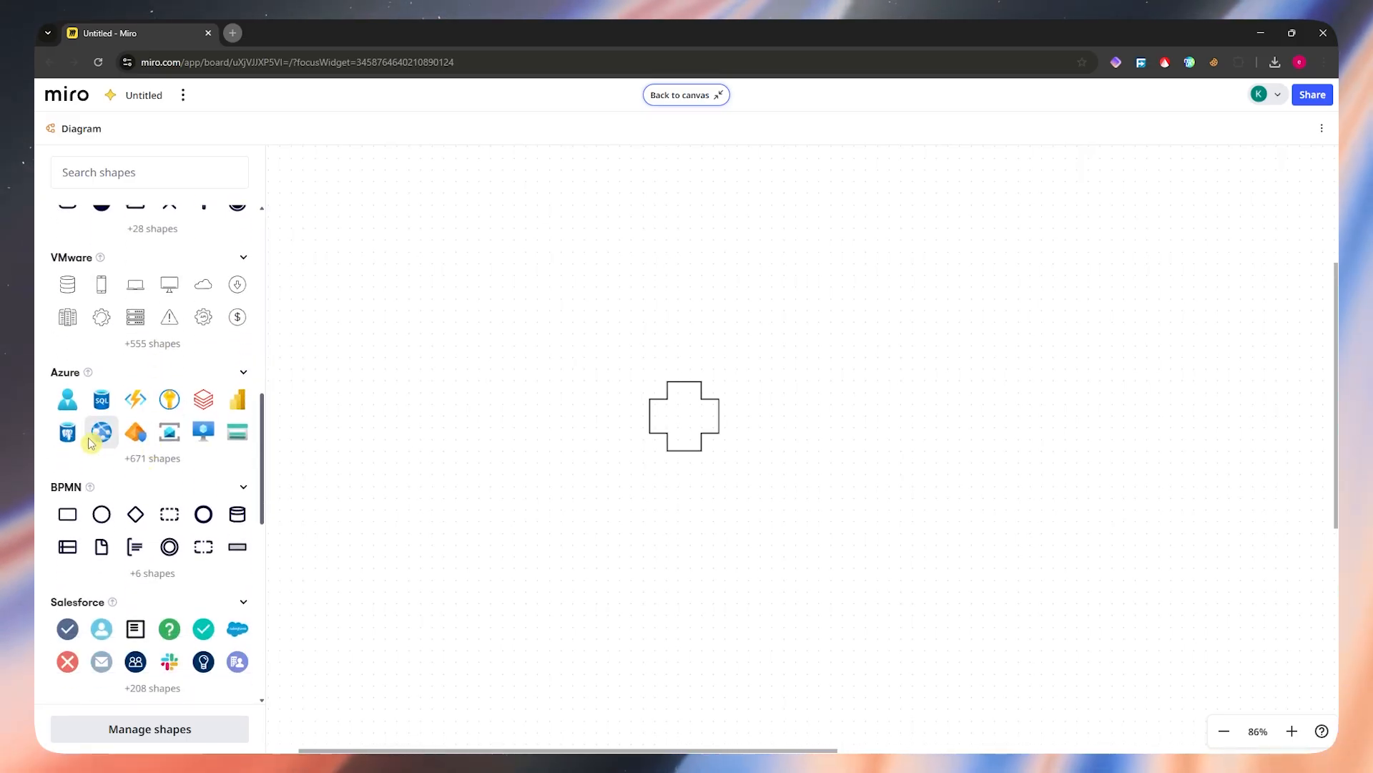
scroll(154, 476, up, 7)
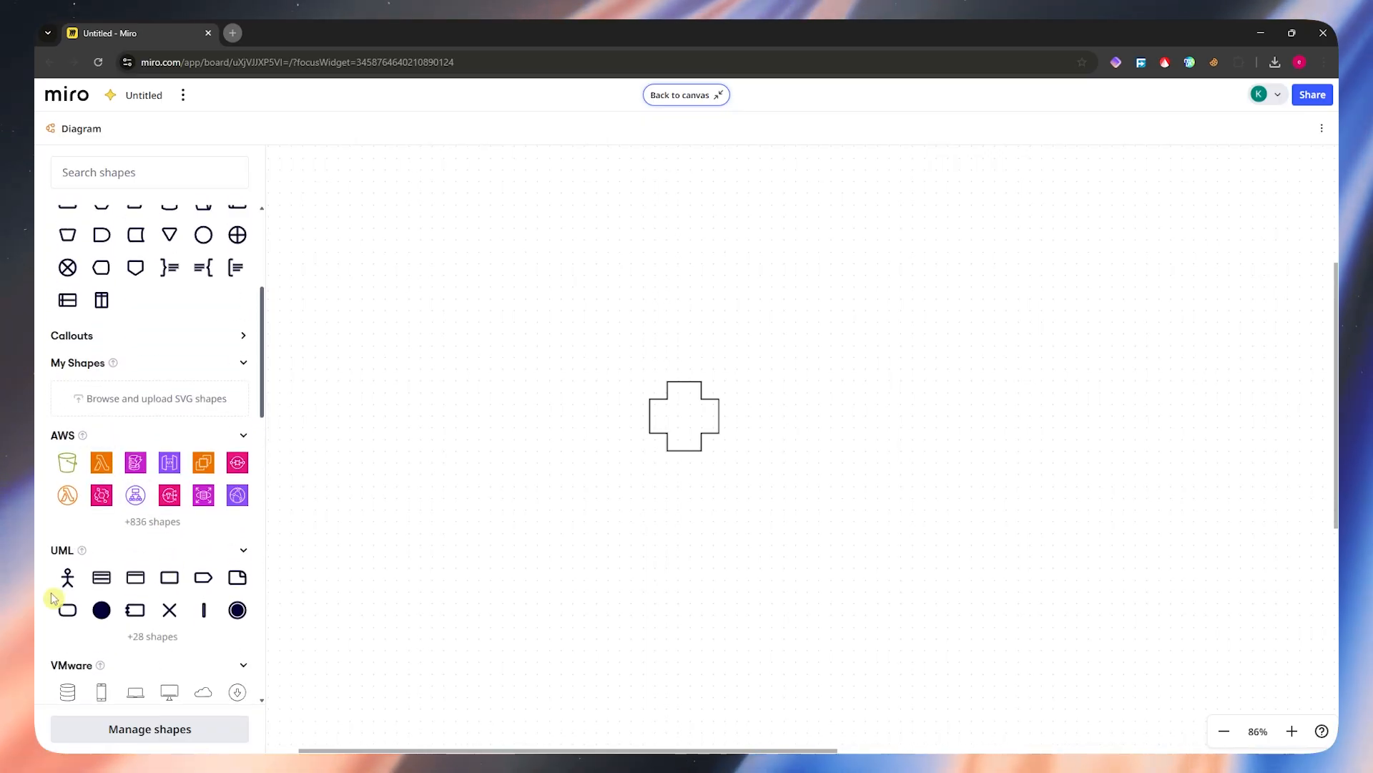
scroll(121, 610, down, 4)
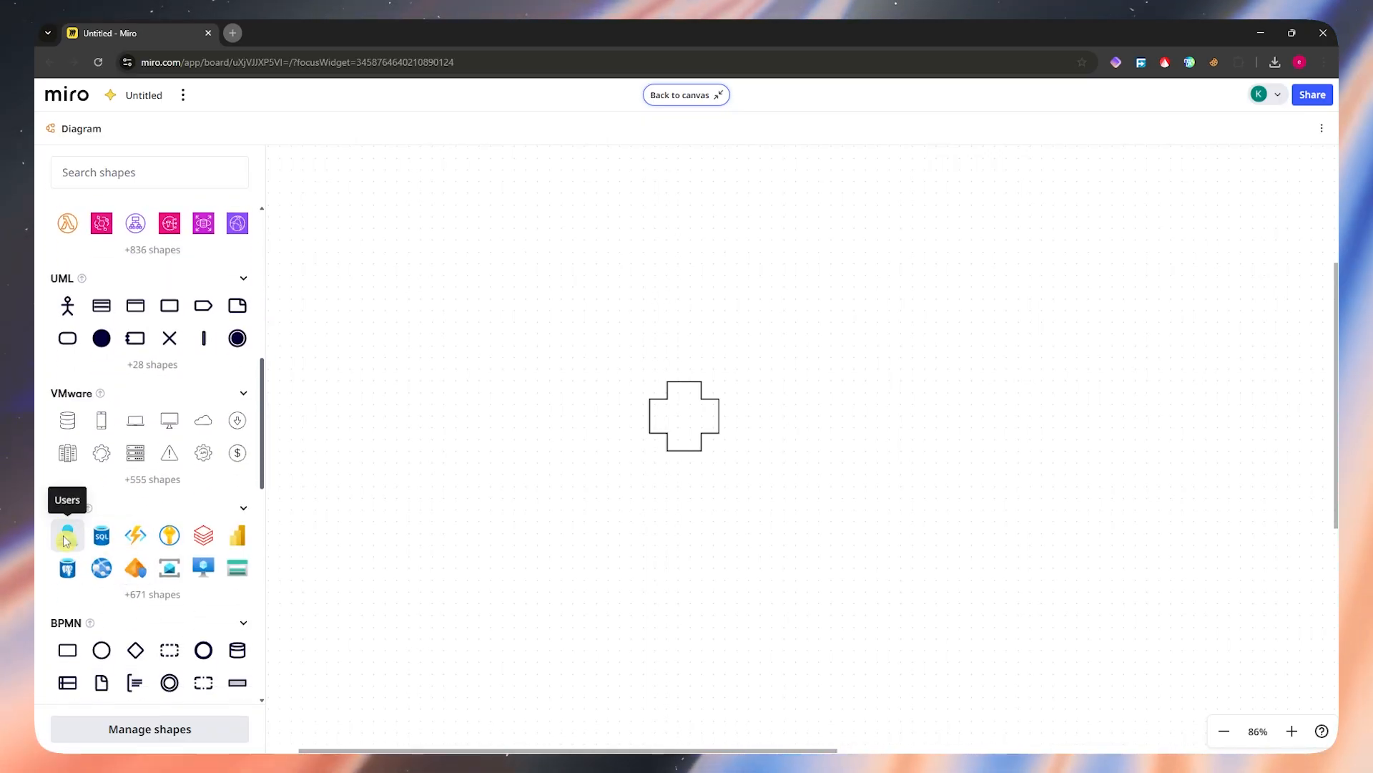
click(65, 538)
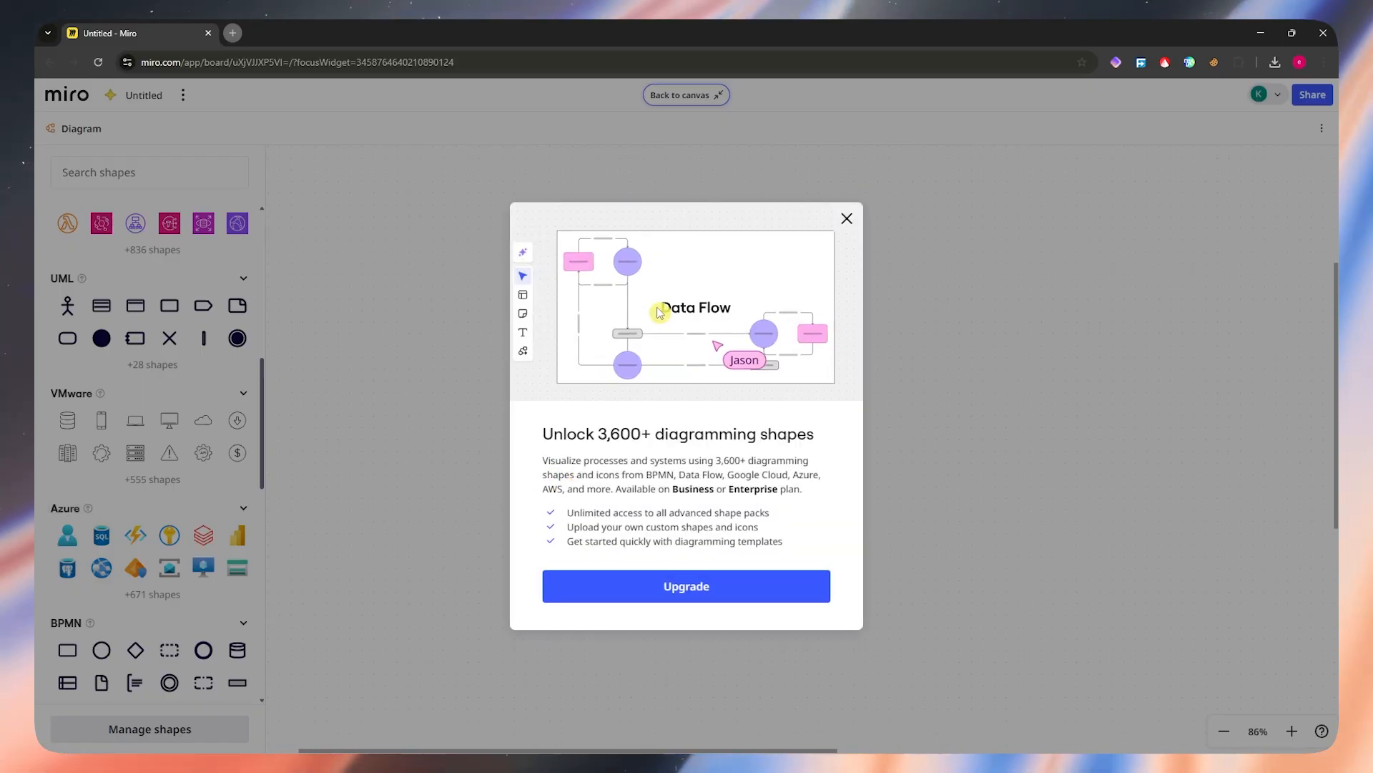
click(847, 218)
scroll(186, 372, up, 10)
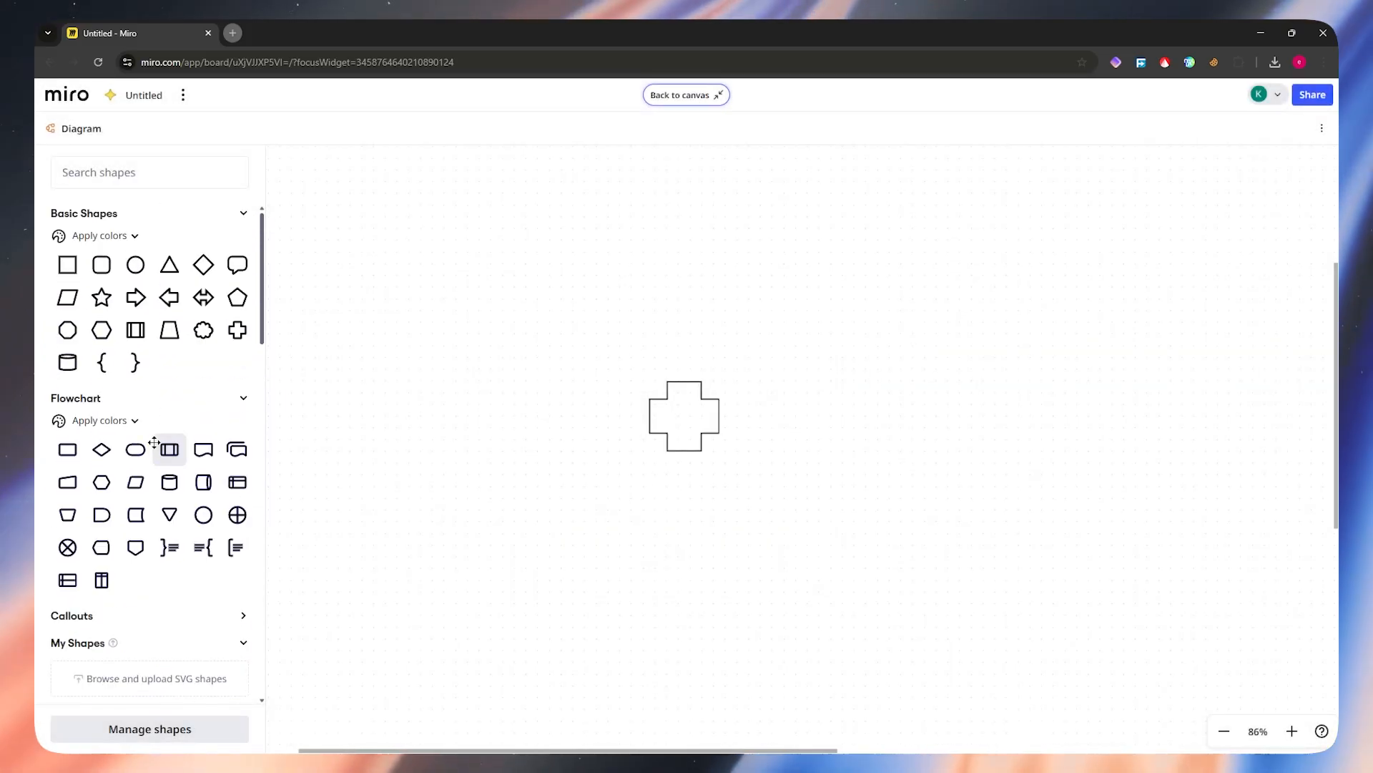
Step: Add a basic cloud shape and move it above and to the right of the cross
click(203, 330)
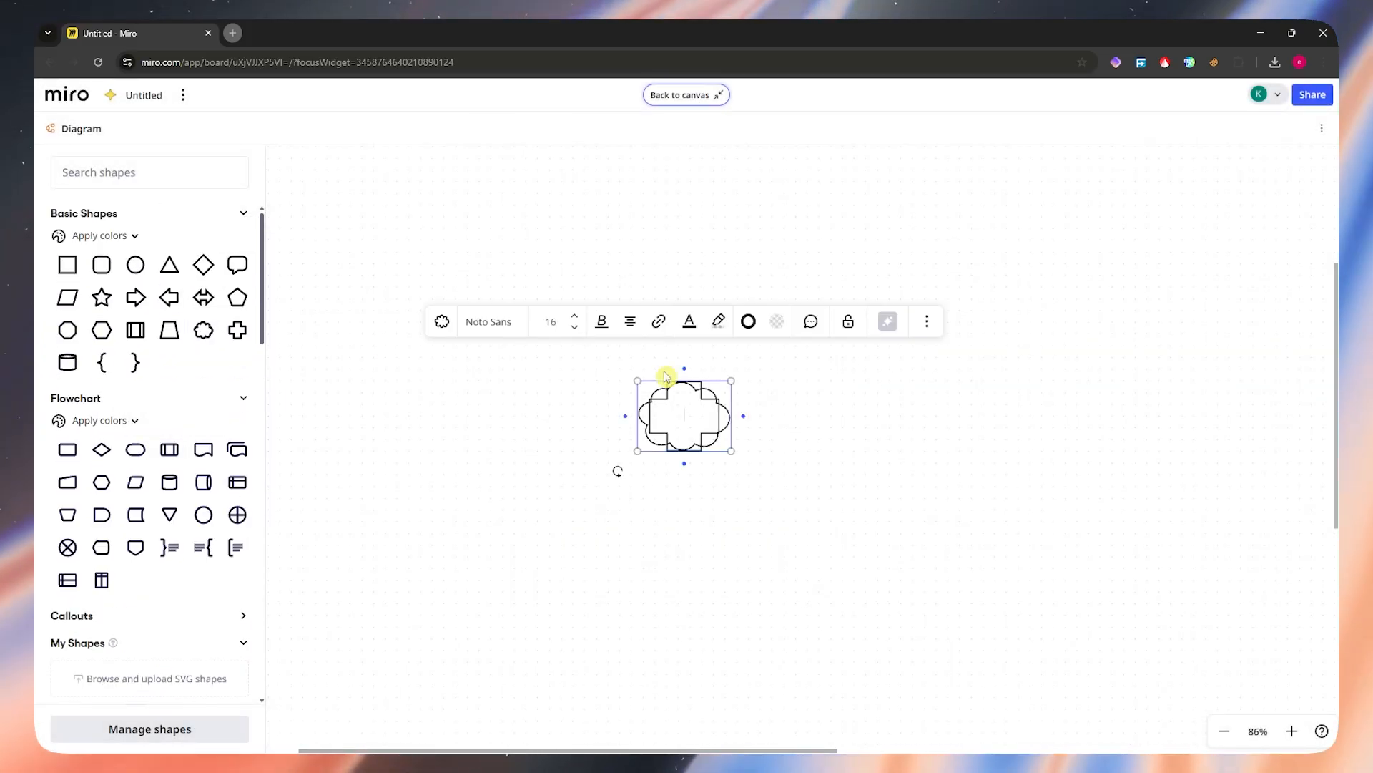
drag(710, 430, 791, 313)
click(791, 380)
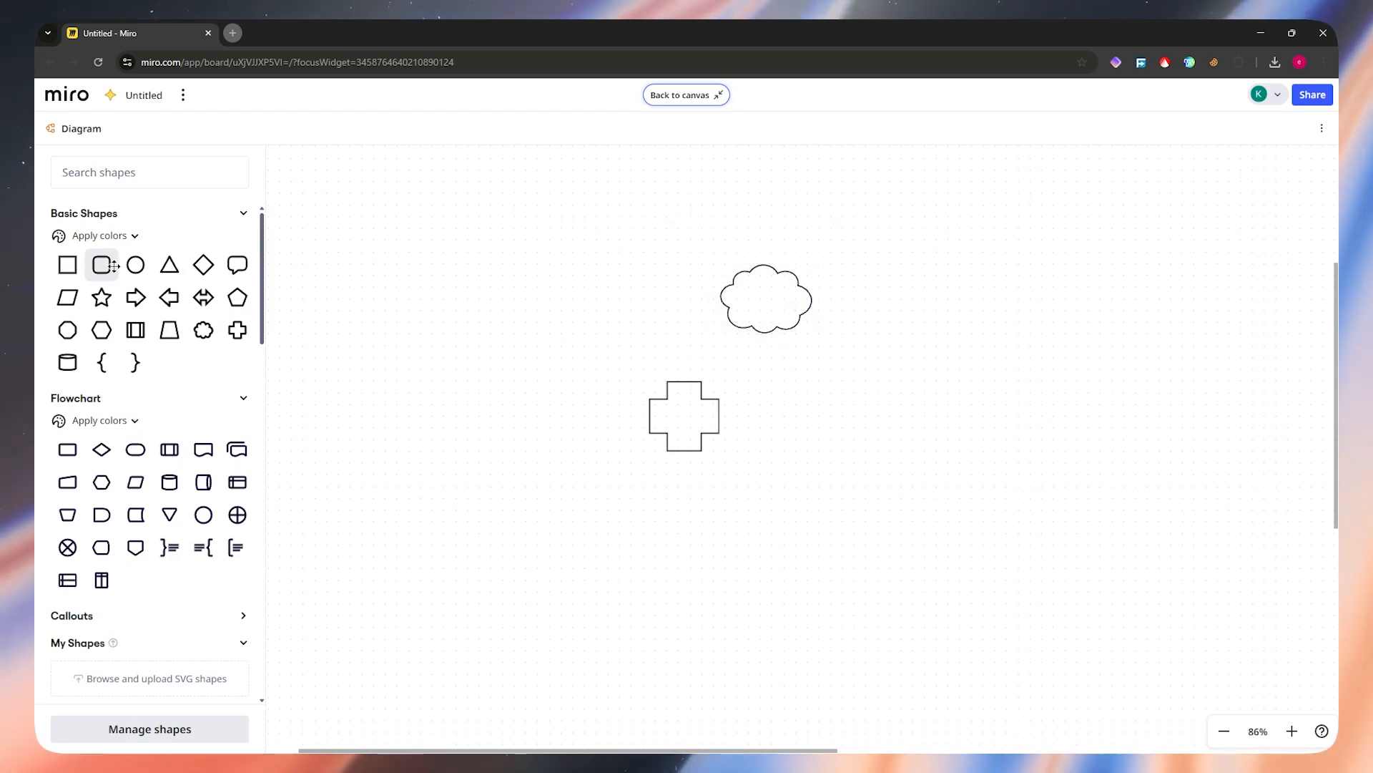
Step: Connect the underside of the cloud to the upper edge of the cross with a curved line
click(772, 304)
drag(769, 358, 760, 365)
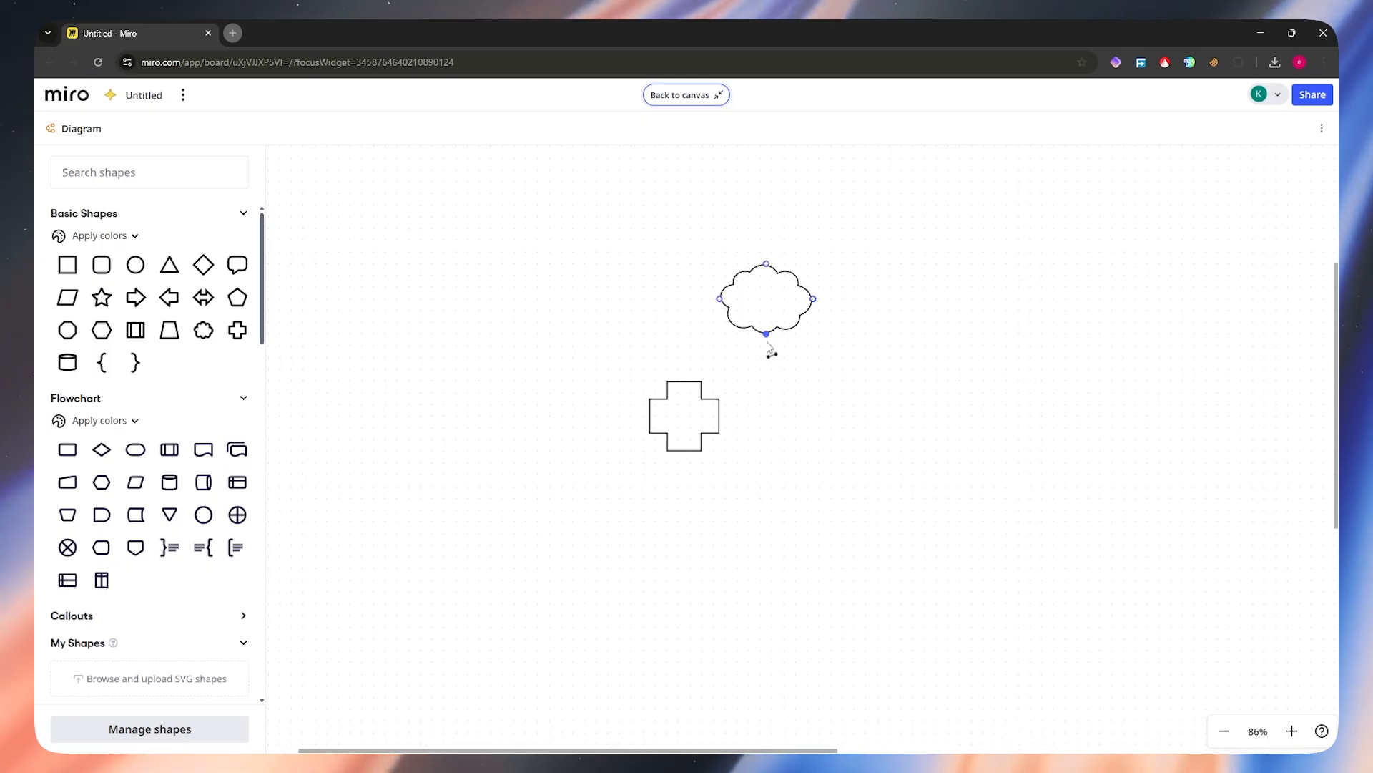
drag(775, 294, 685, 382)
click(793, 370)
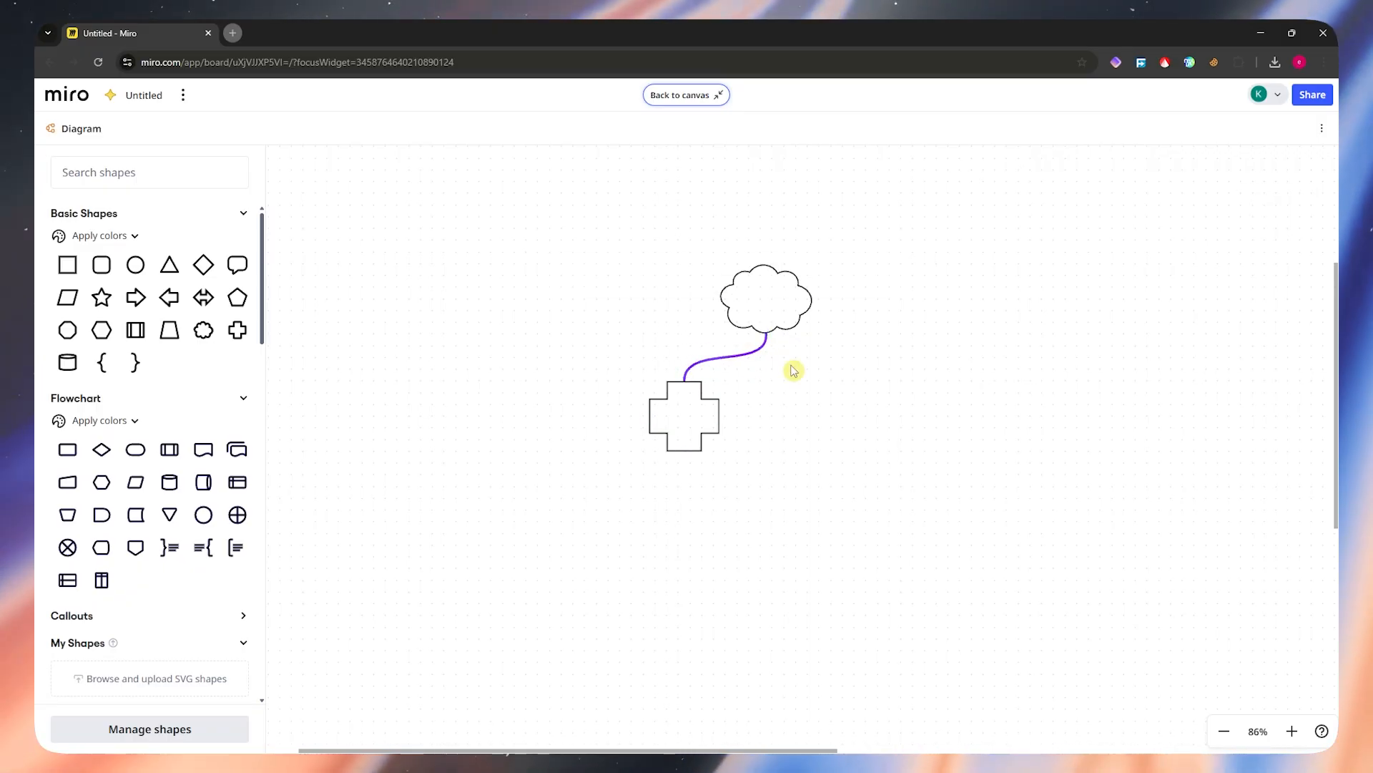
Step: Set the cloud shape's border and fill colors to green
click(784, 319)
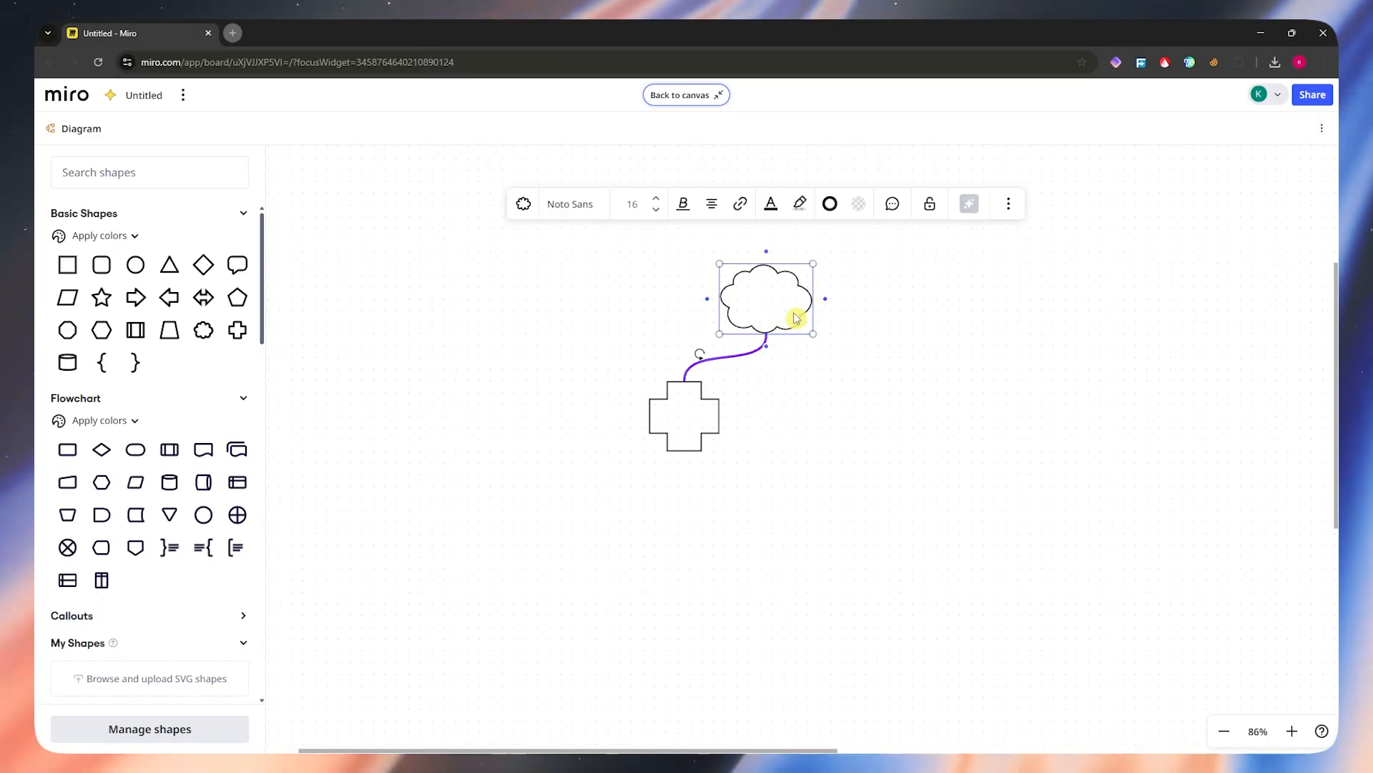
click(829, 204)
click(845, 420)
click(845, 479)
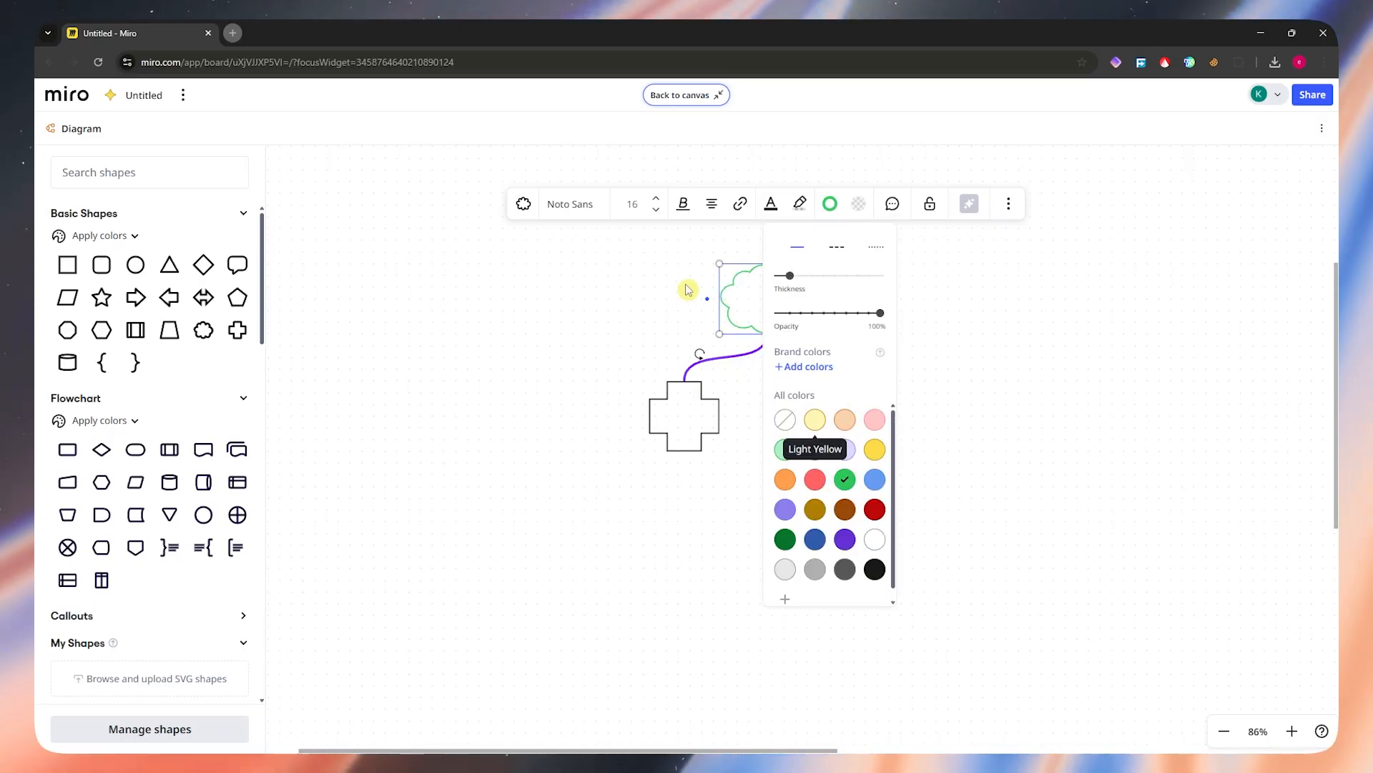
click(858, 205)
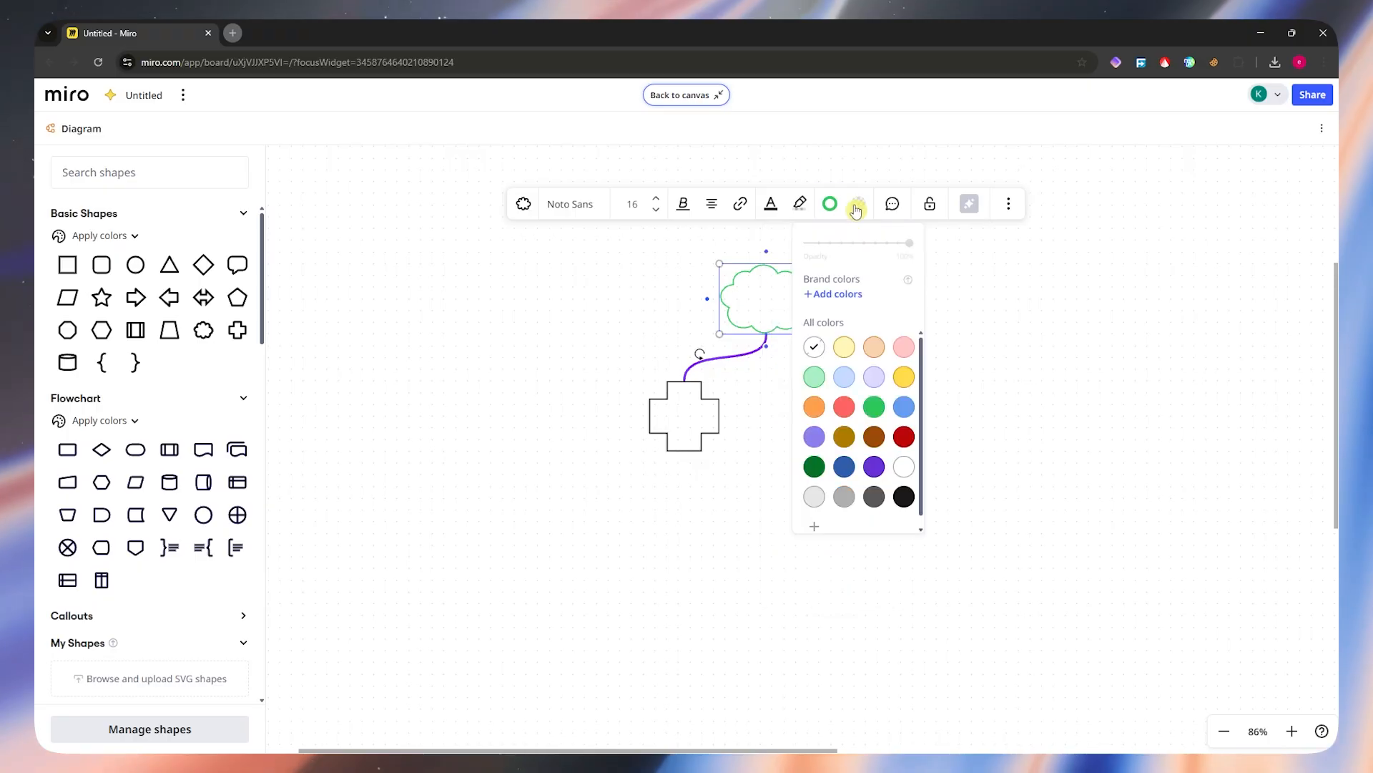
click(874, 407)
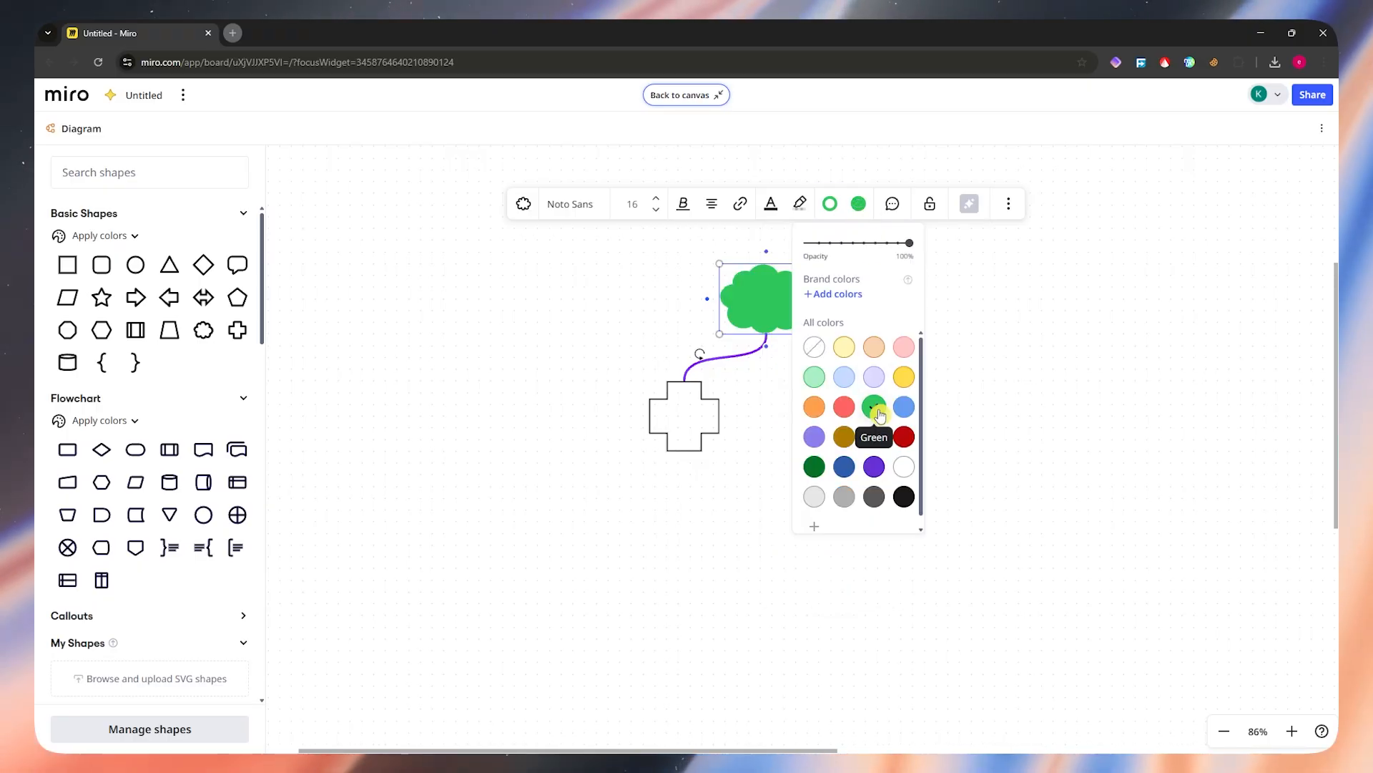
Step: Set the cross shape's border and fill colors to light yellow and deselect it
click(692, 425)
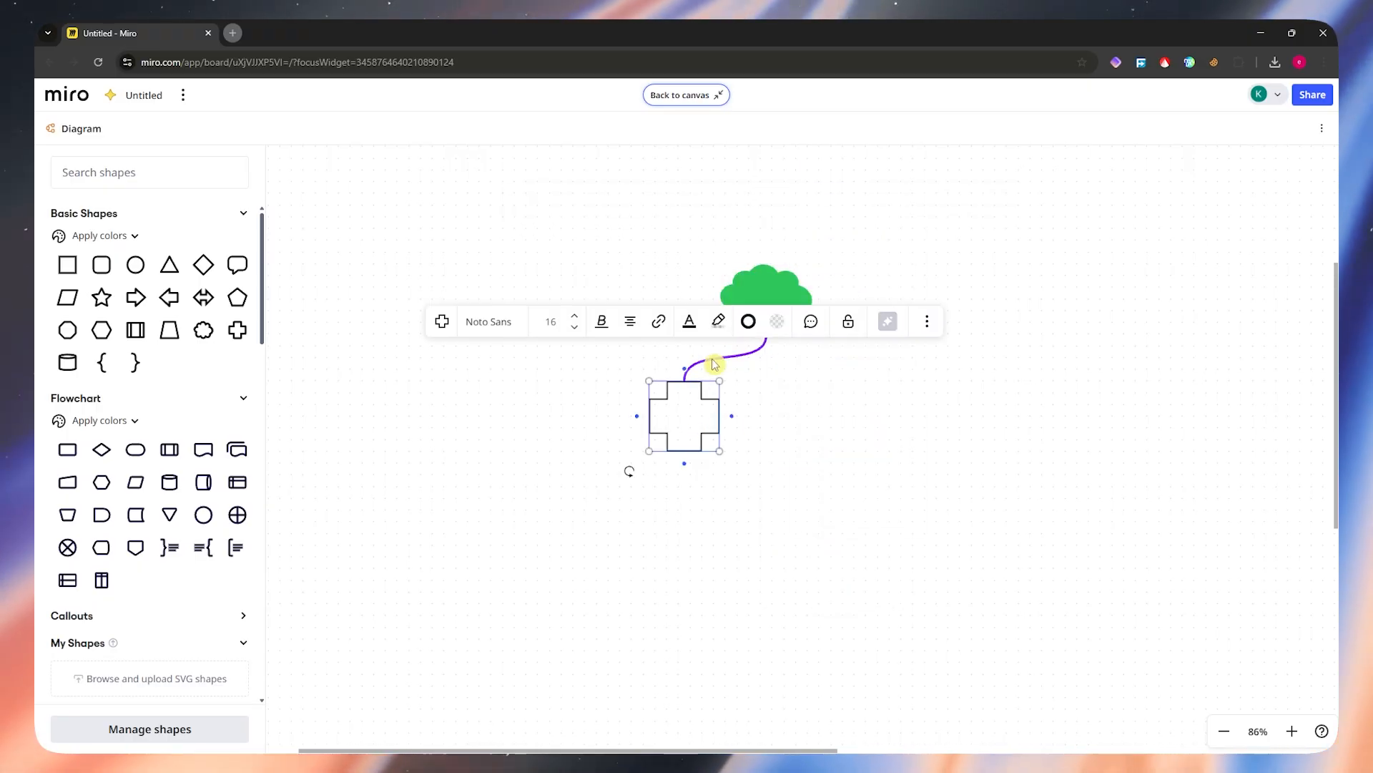
click(749, 321)
click(736, 541)
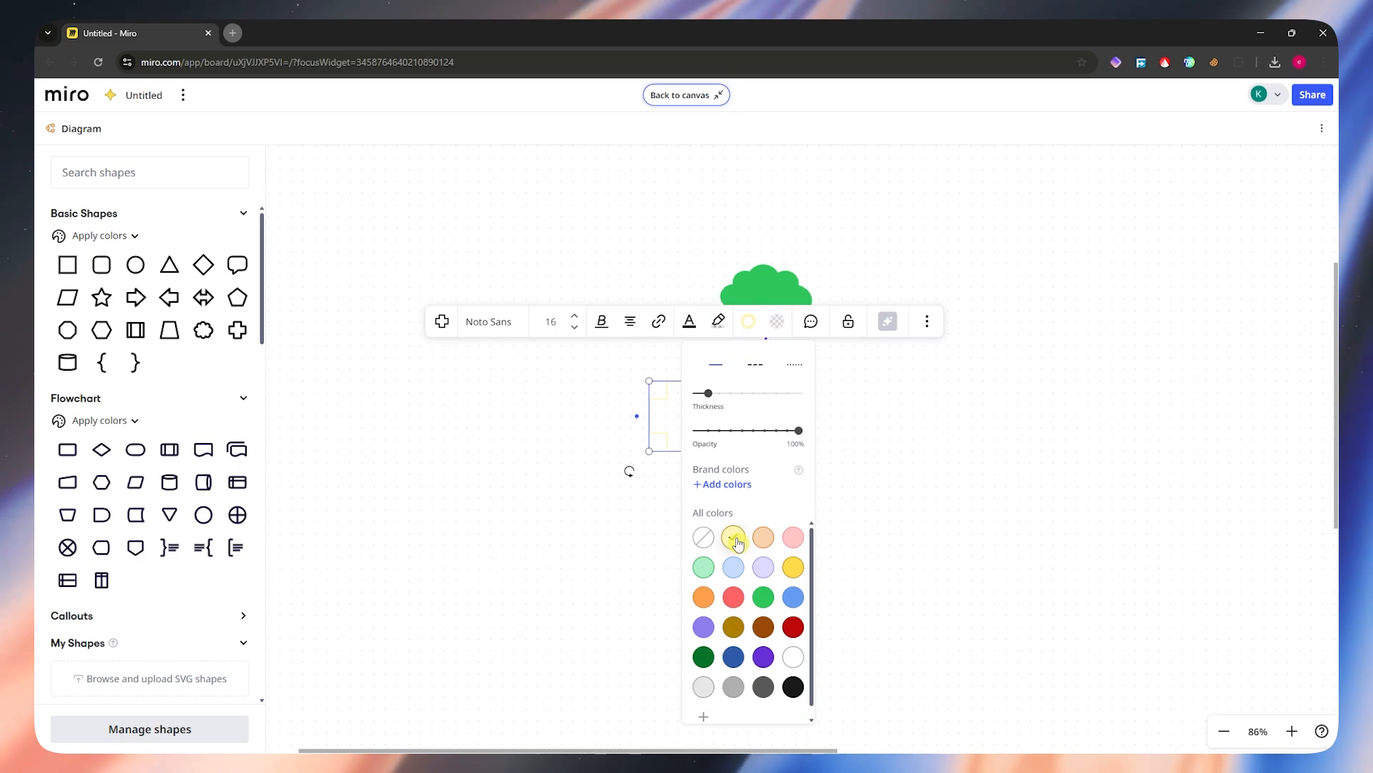
click(774, 324)
click(761, 465)
click(978, 410)
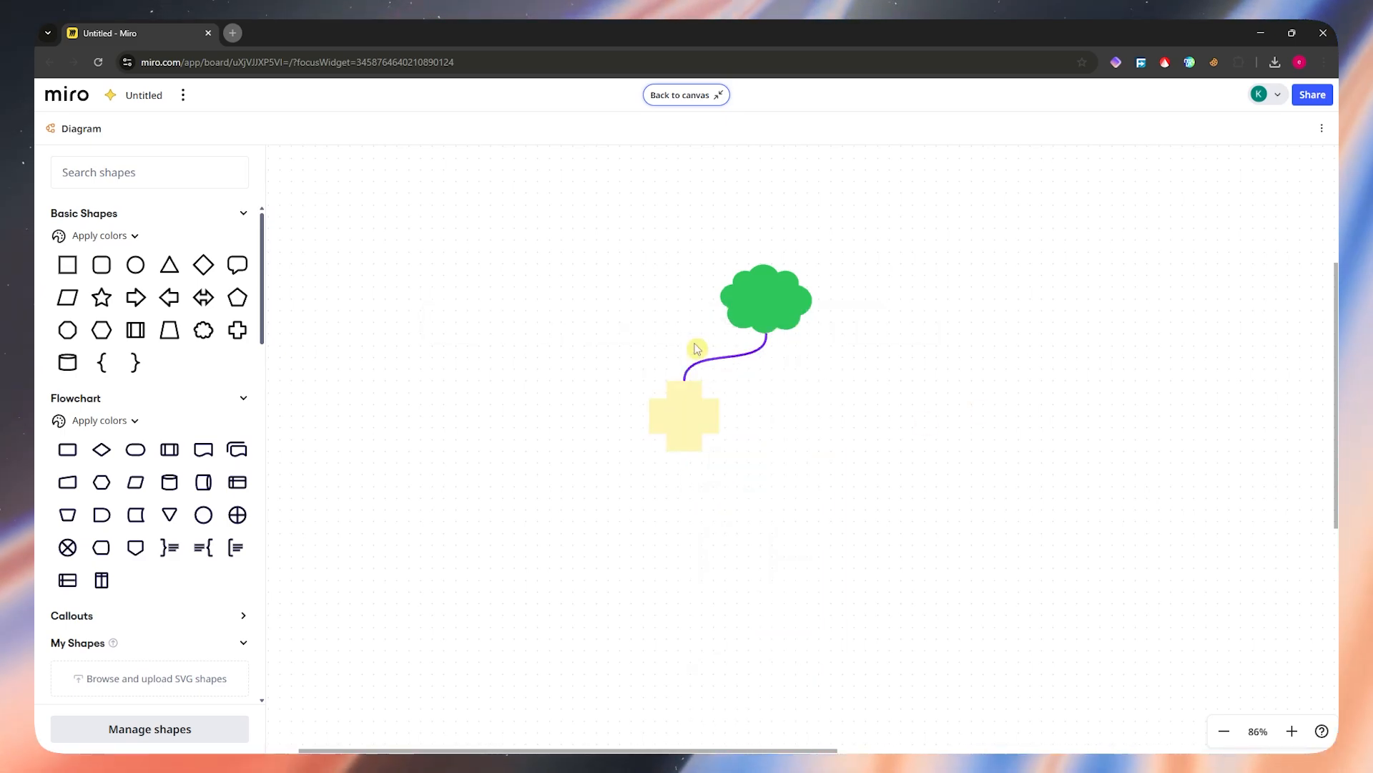
Step: Label the green cloud "TEXT 1" and the light yellow cross "TEXT 2"
click(763, 305)
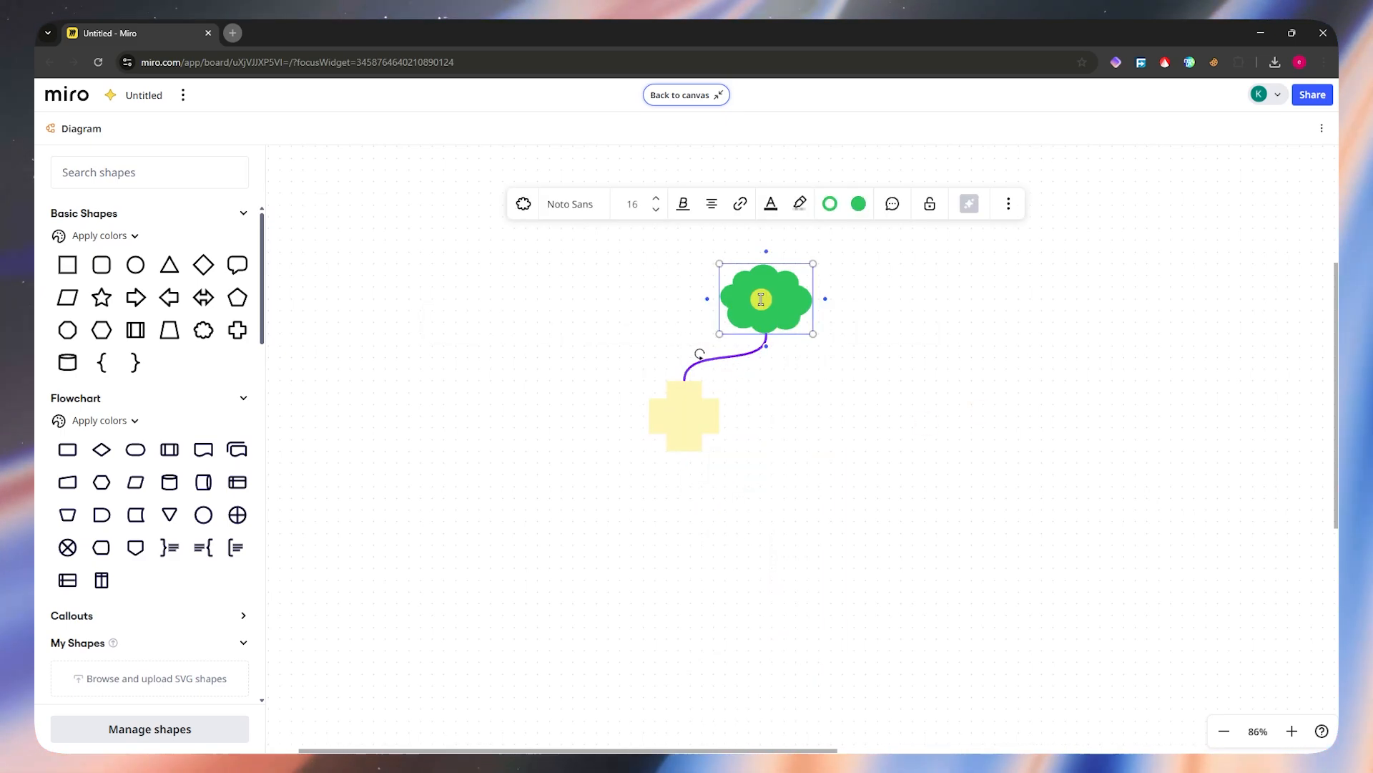
text(TEXT 1)
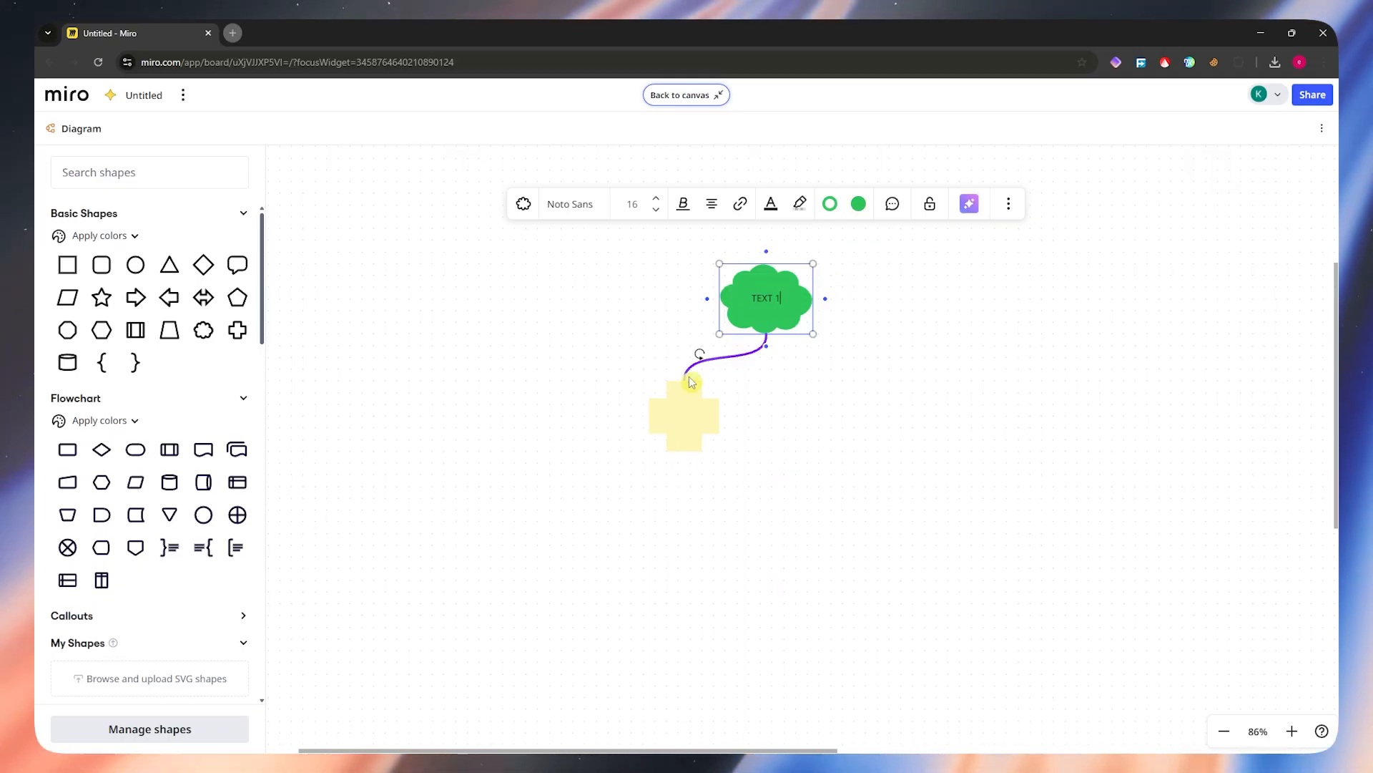
click(691, 425)
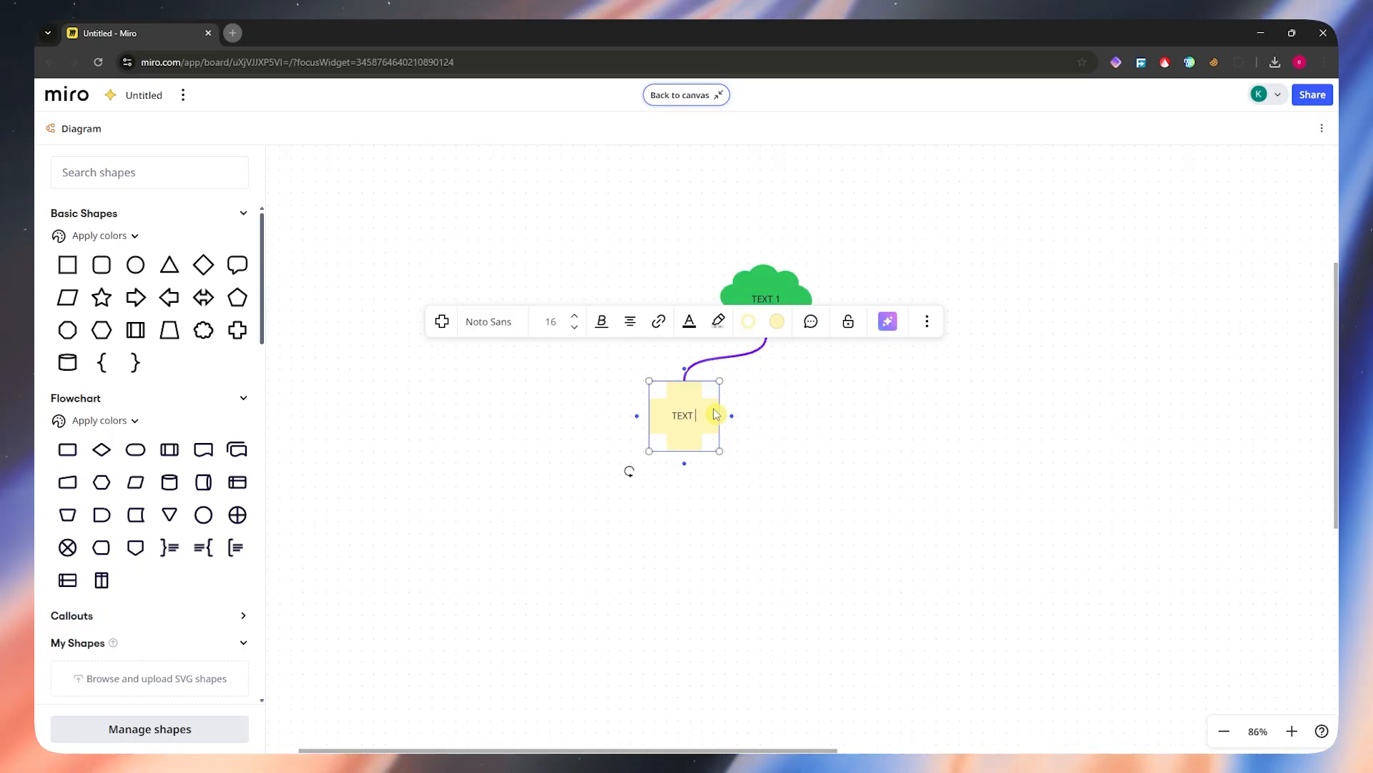
click(777, 422)
Step: Place a copy of the labelled cross to its right, joined to the cloud's upper edge by a curved line bowed outward
drag(685, 406, 883, 230)
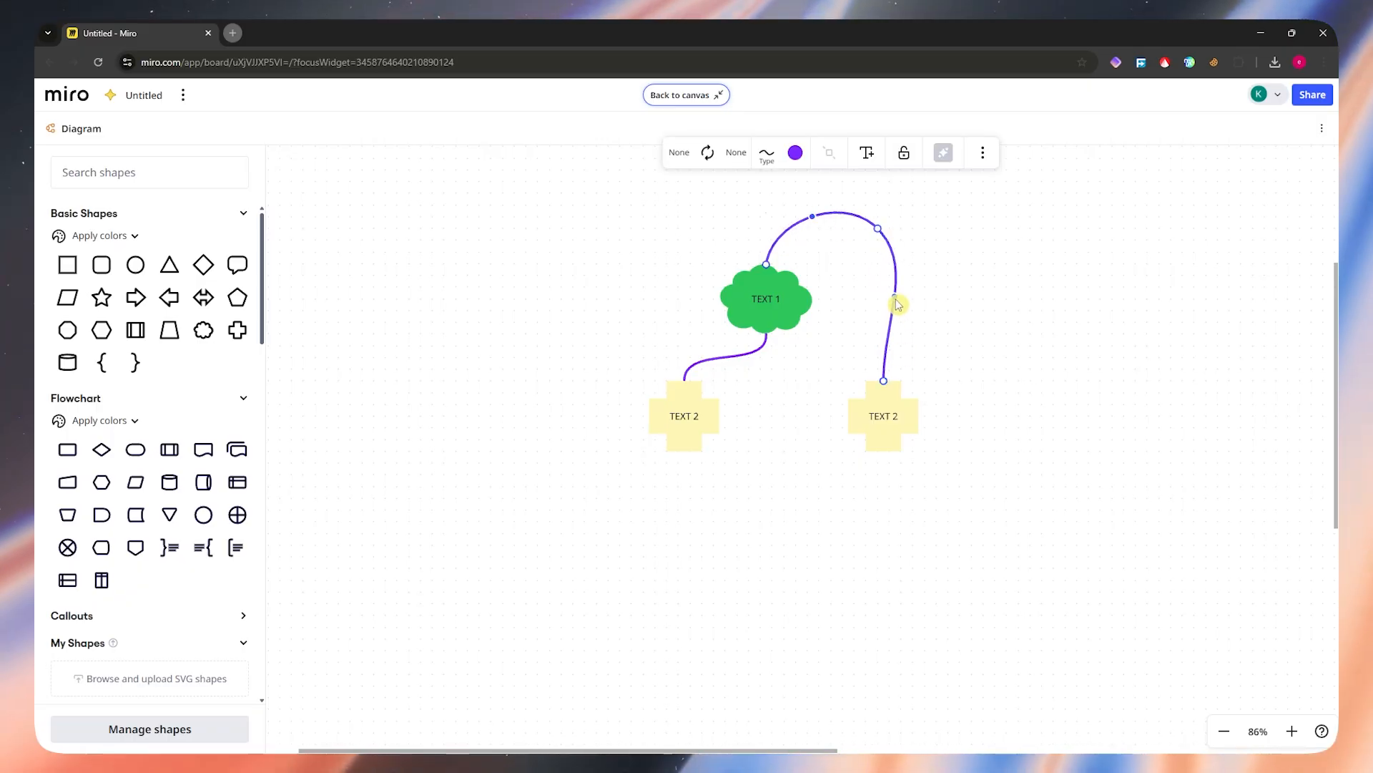
drag(898, 304, 920, 300)
Step: Set the copied cross's fill color to light orange and deselect it
click(883, 424)
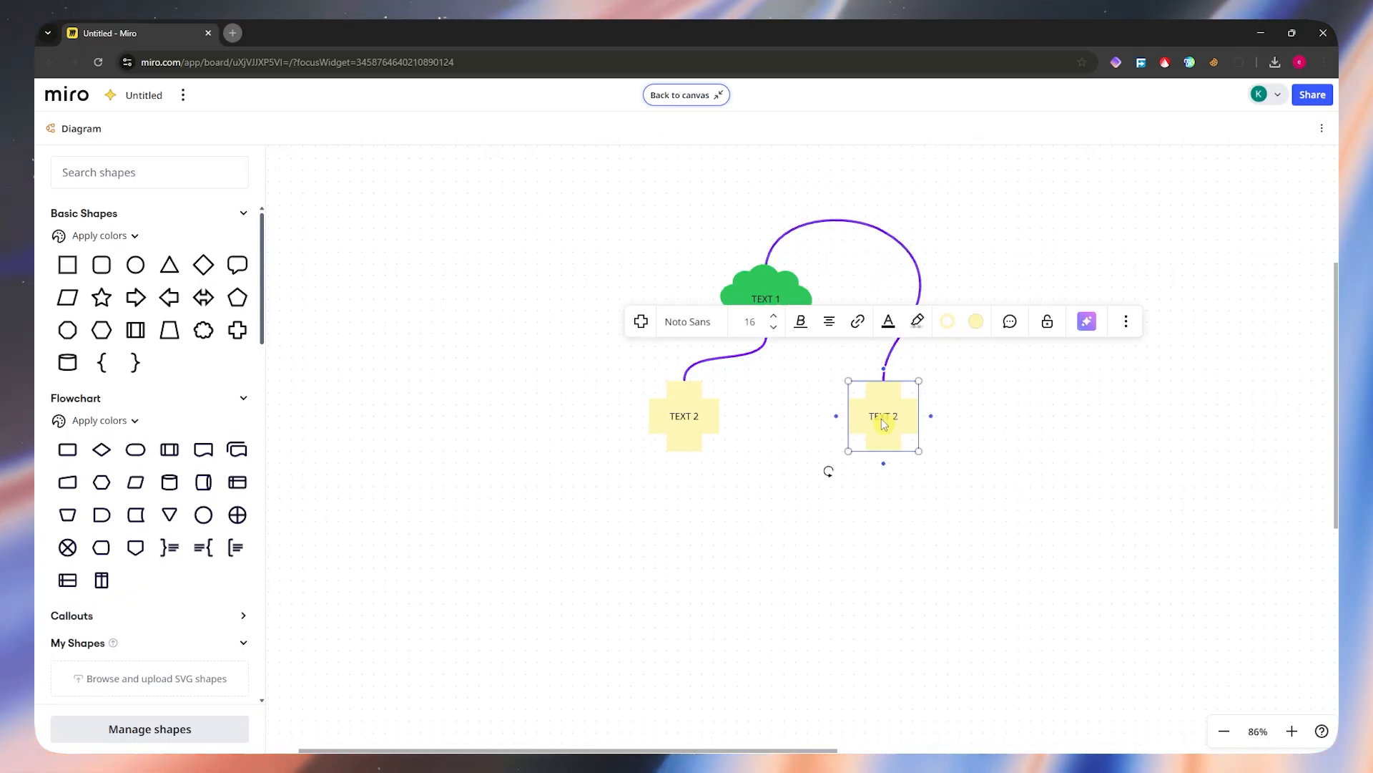
click(974, 321)
click(991, 466)
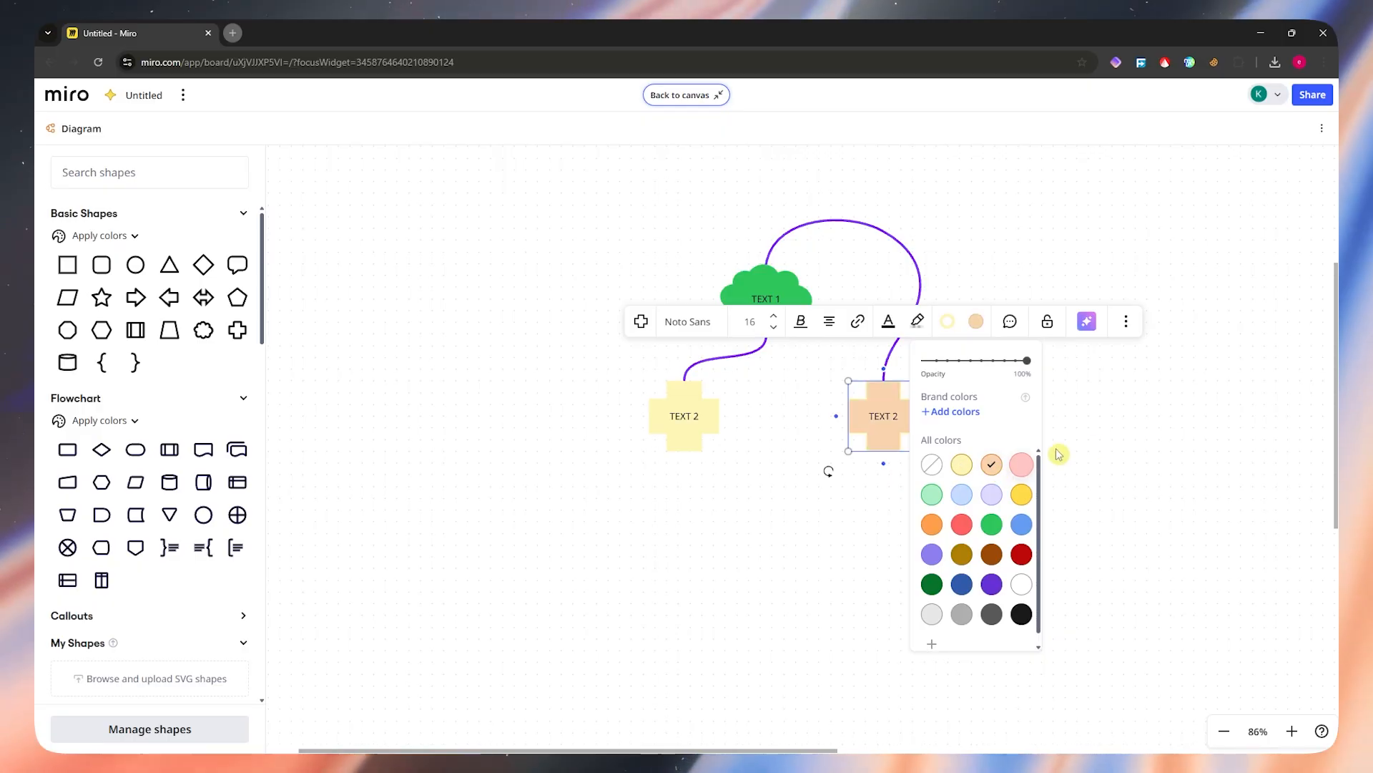
click(1134, 432)
Step: Leave the focused diagram view and return to the board canvas
scroll(61, 365, down, 1)
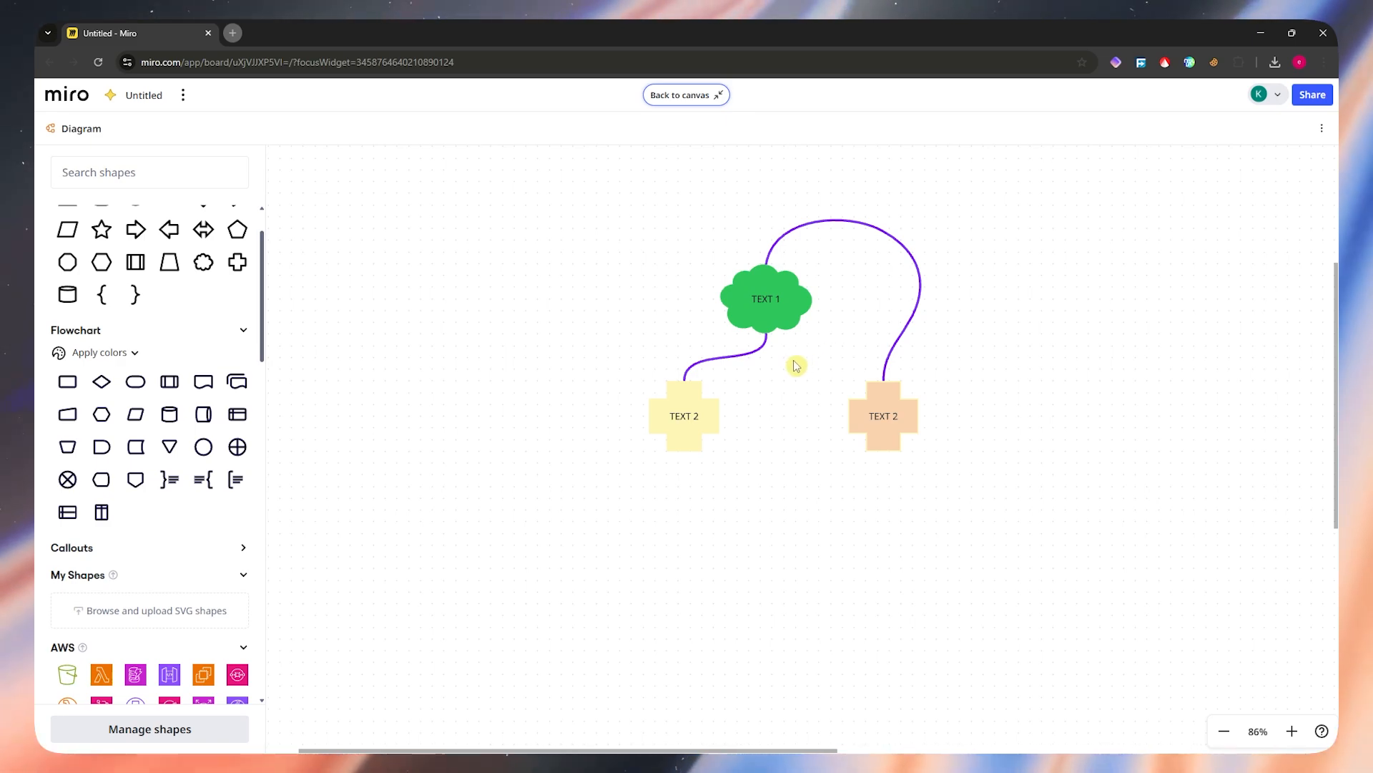
click(678, 101)
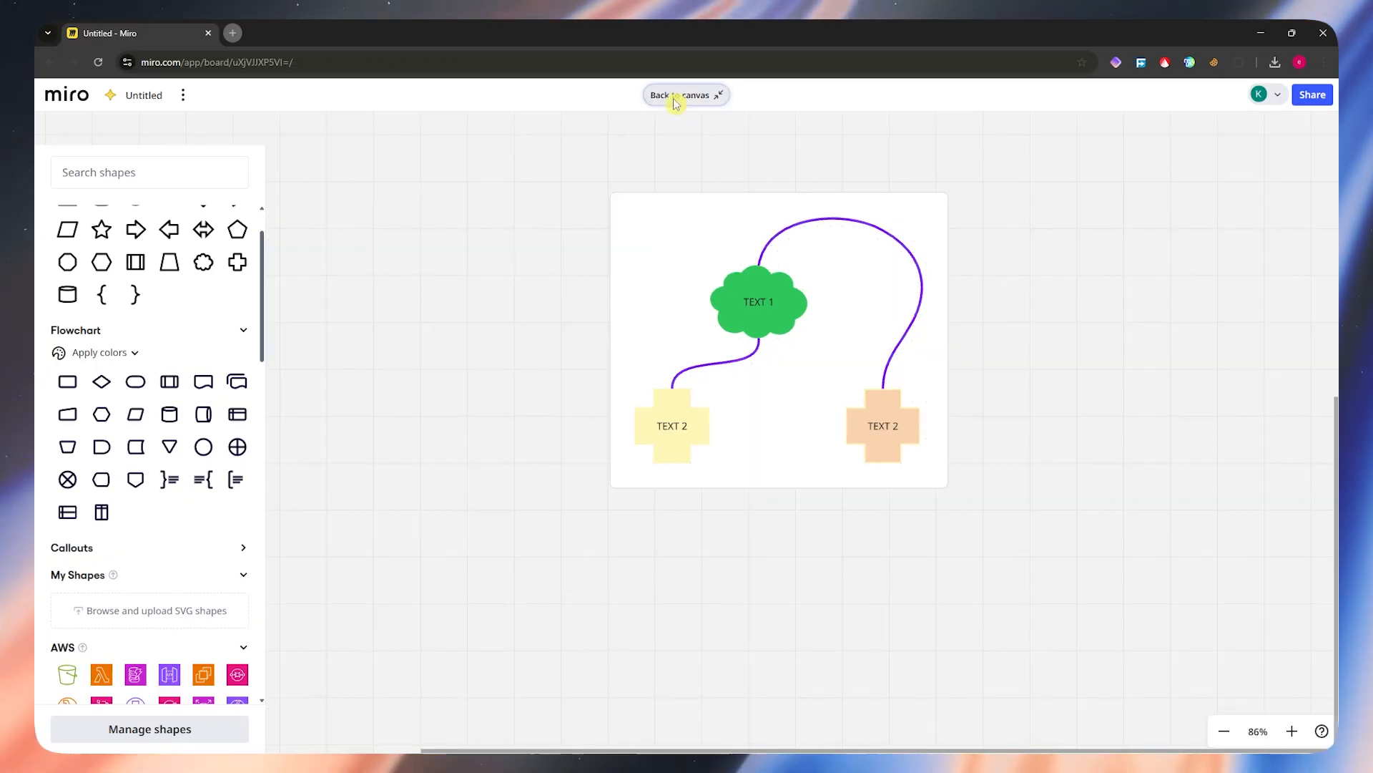